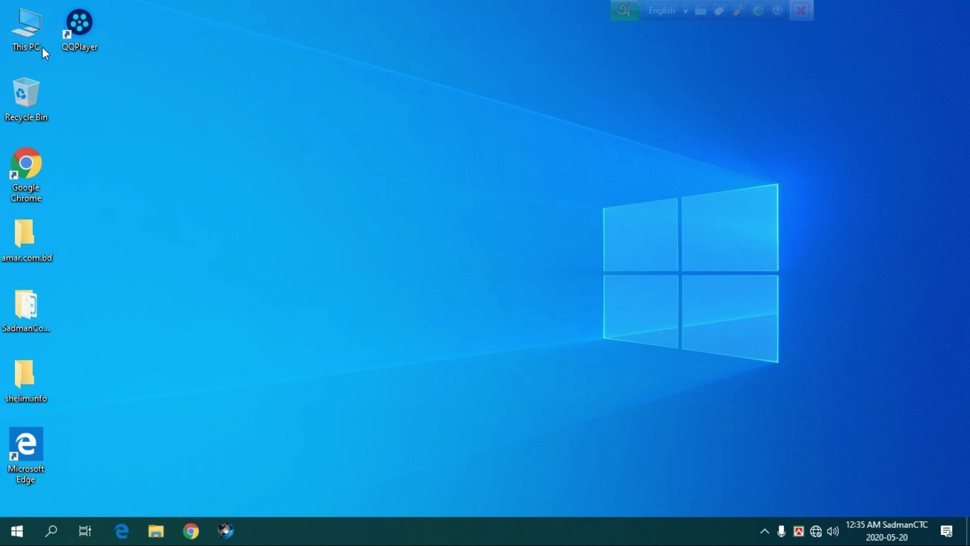
# - Open This PC and set its item groups to descending order
pyautogui.doubleClick(26, 29)
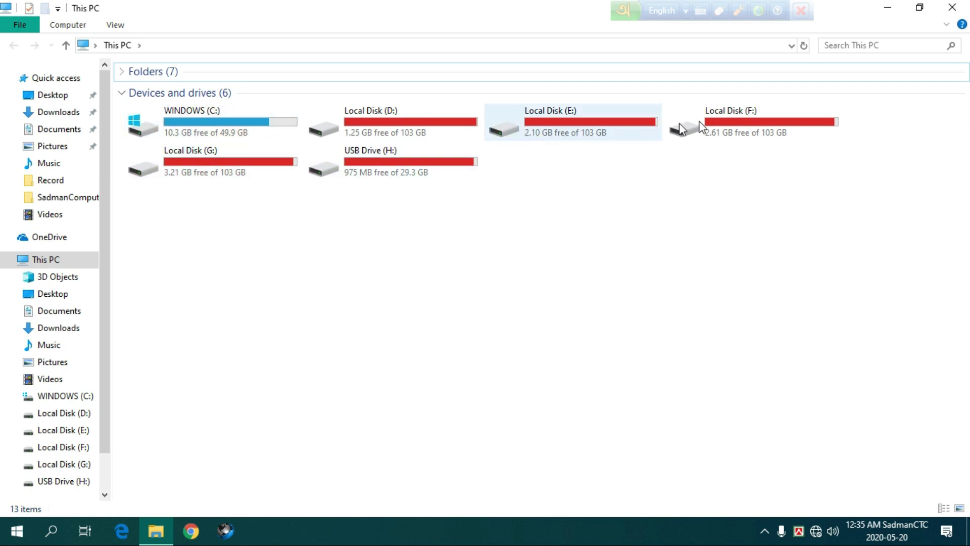
pyautogui.click(115, 25)
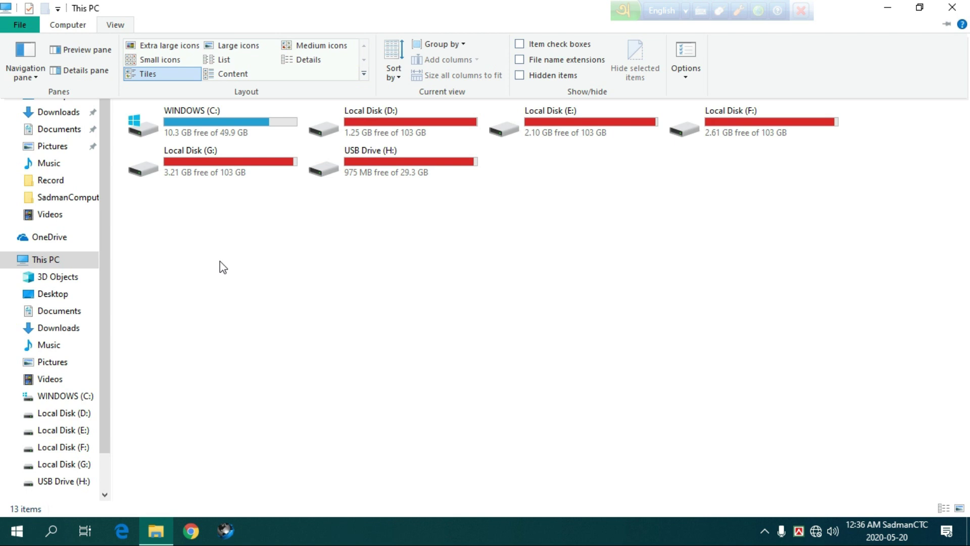
pyautogui.click(154, 63)
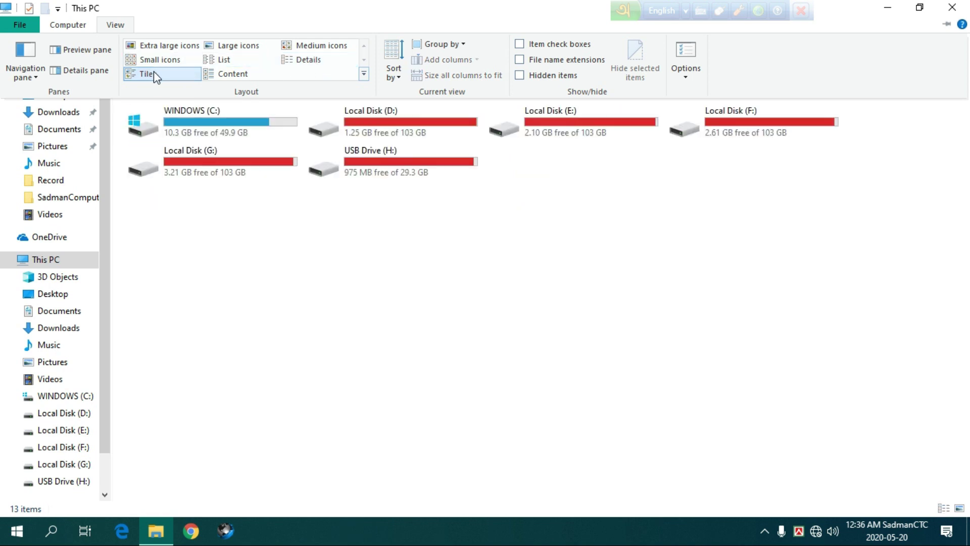
pyautogui.click(463, 44)
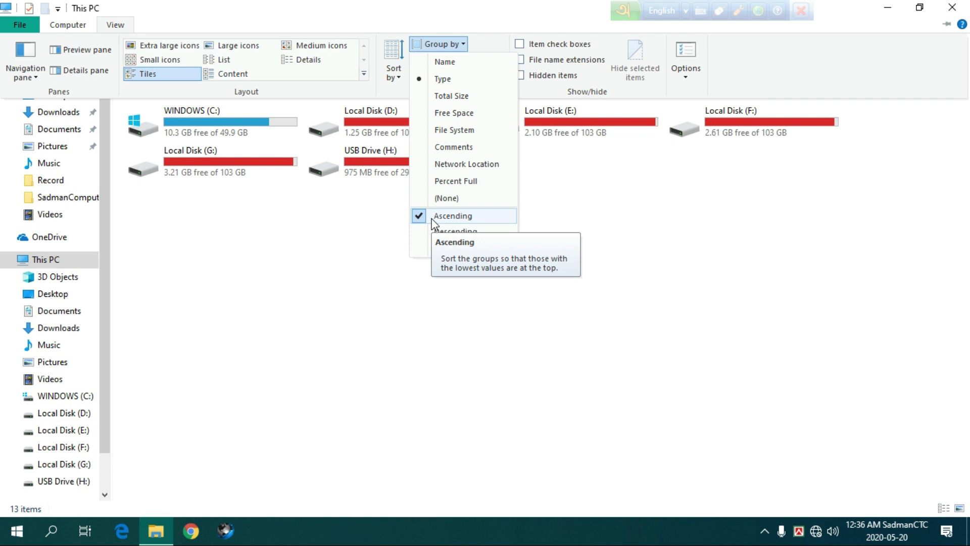
pyautogui.click(460, 231)
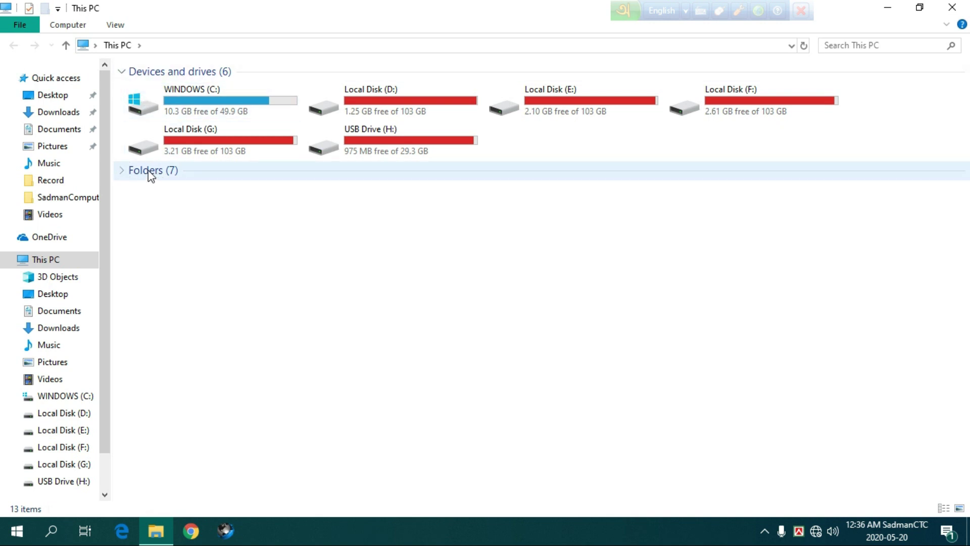
# - Set the group order in This PC back to ascending
pyautogui.click(118, 24)
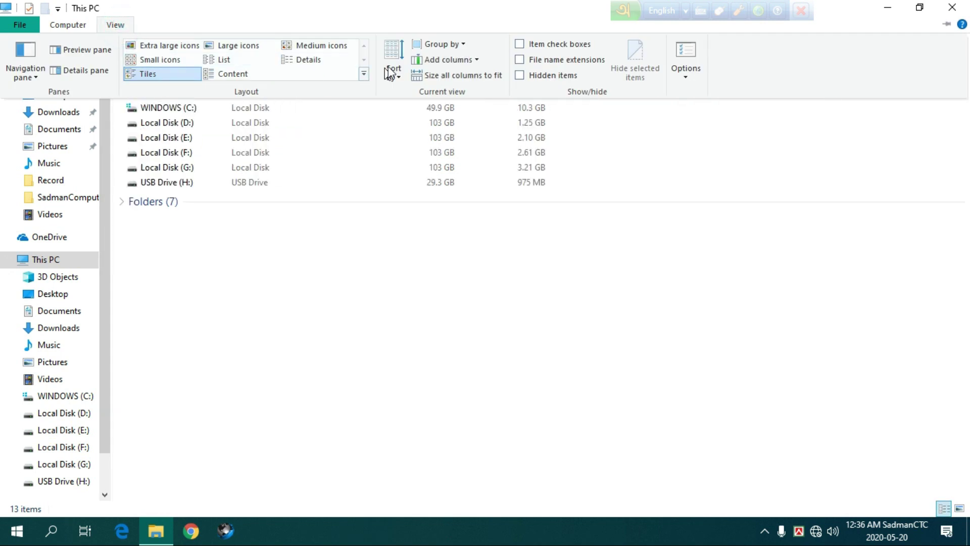
pyautogui.click(314, 323)
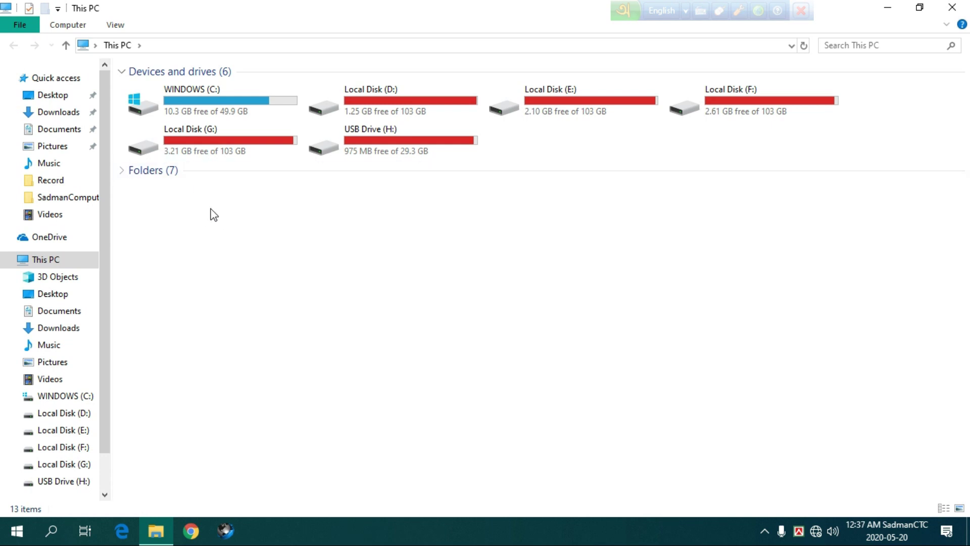
pyautogui.click(116, 26)
pyautogui.click(438, 44)
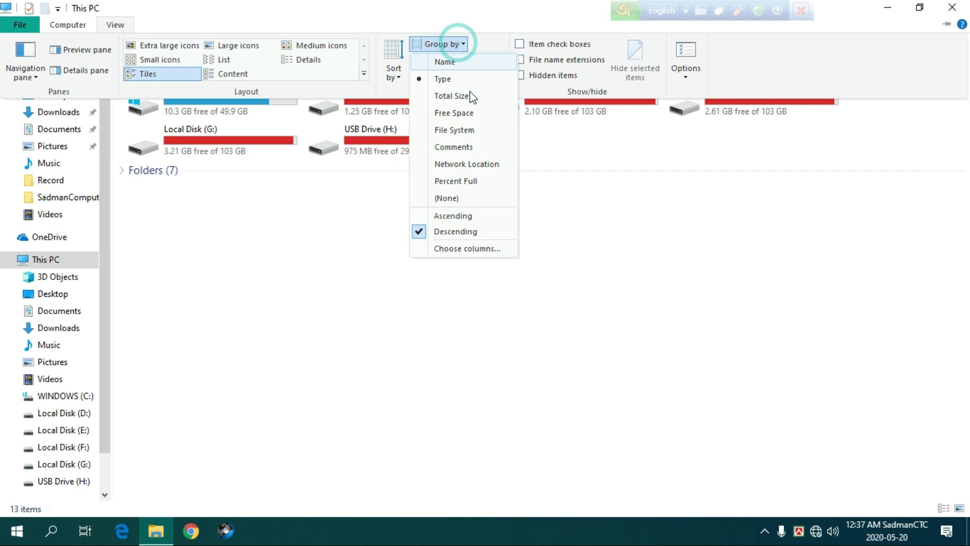
pyautogui.click(463, 215)
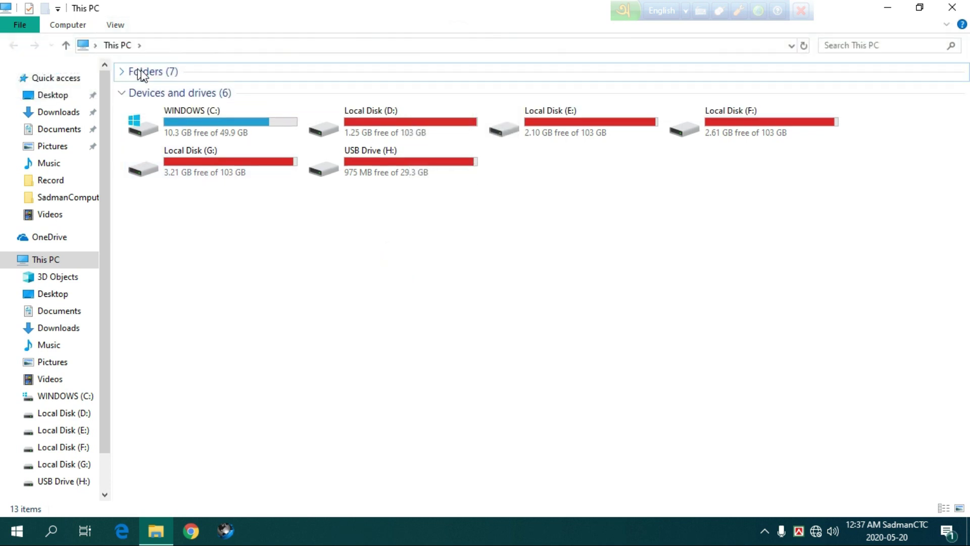
# - Group the items in This PC by Free Space
pyautogui.click(117, 27)
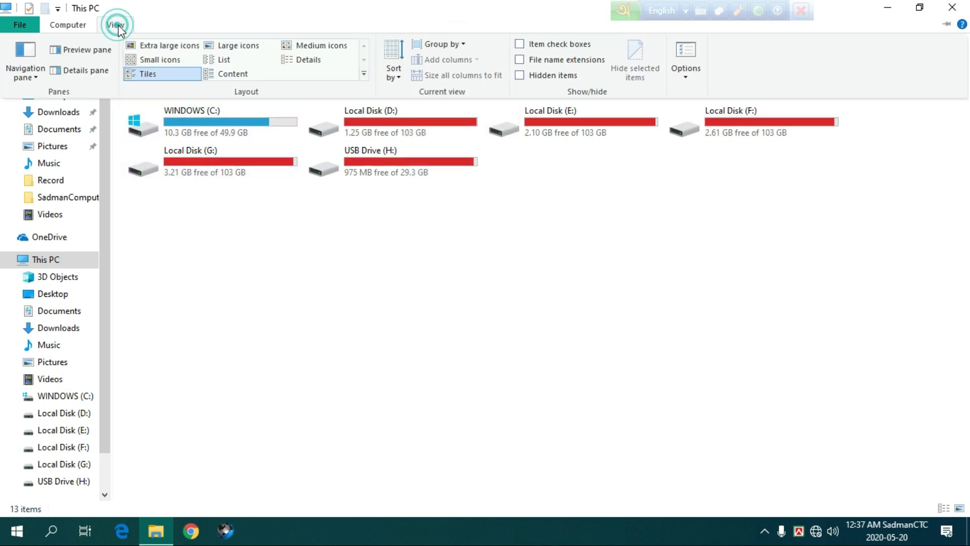
pyautogui.click(522, 236)
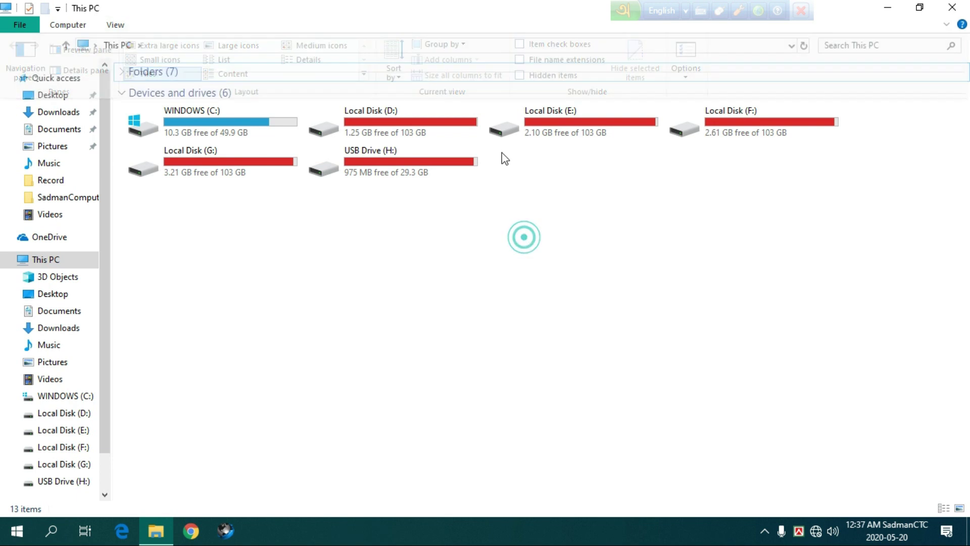
pyautogui.click(115, 25)
pyautogui.click(442, 44)
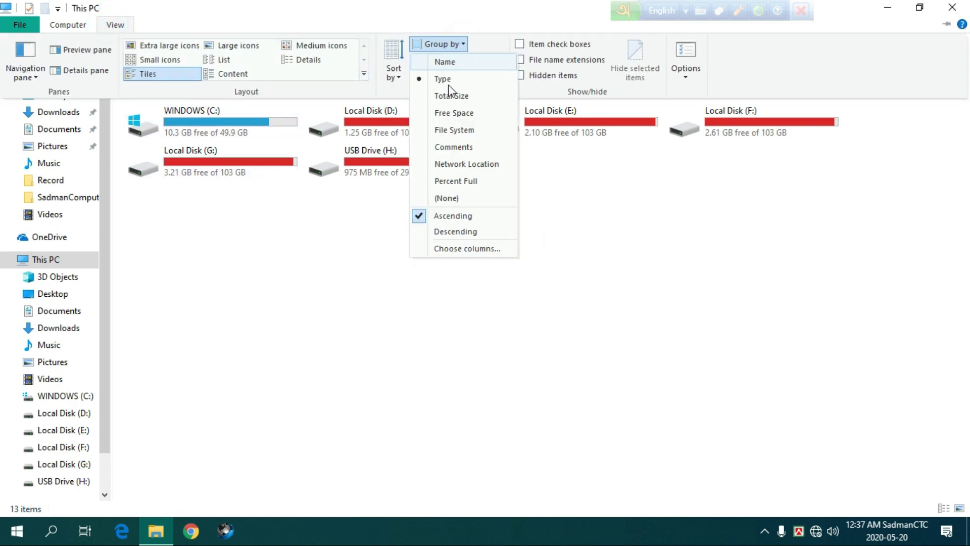
pyautogui.click(456, 116)
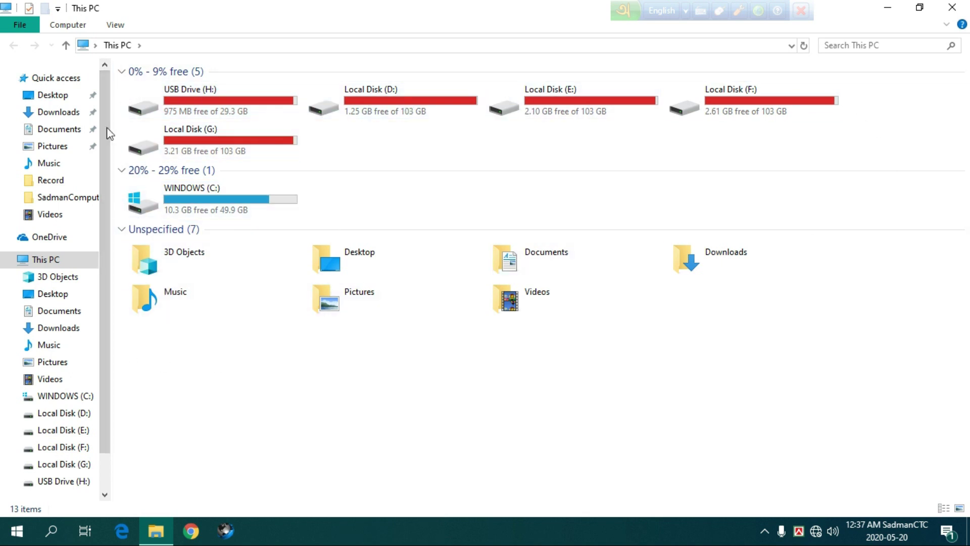
# - Group the items in This PC by Type again
pyautogui.click(115, 24)
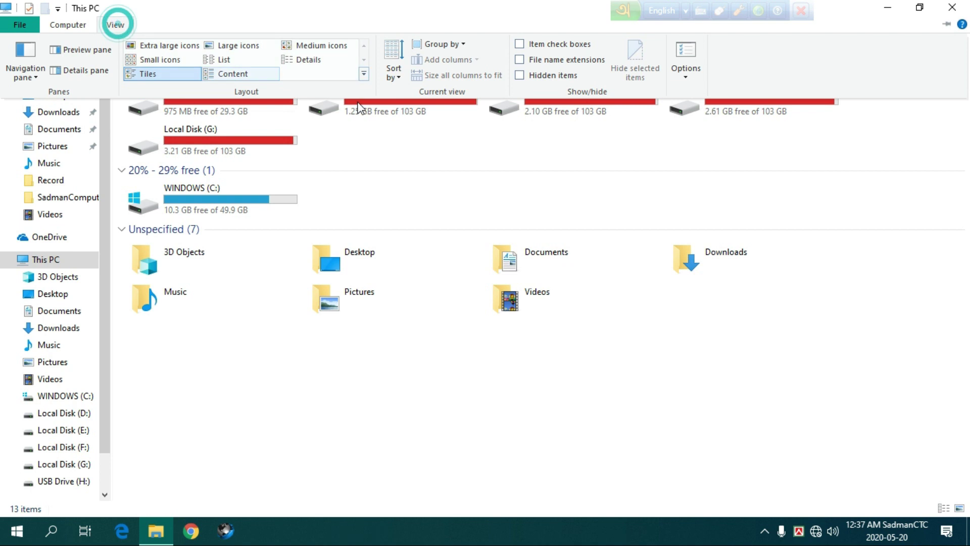
pyautogui.click(453, 44)
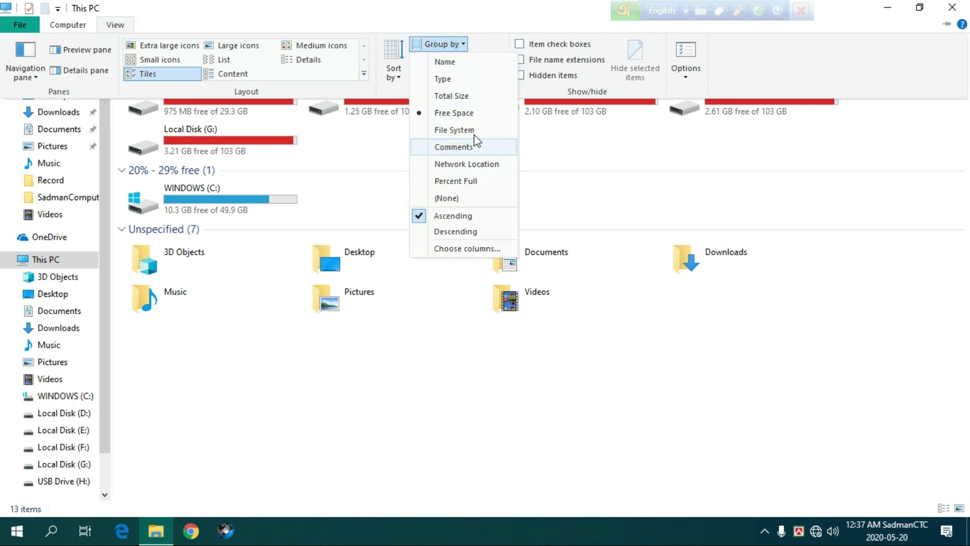
pyautogui.click(443, 79)
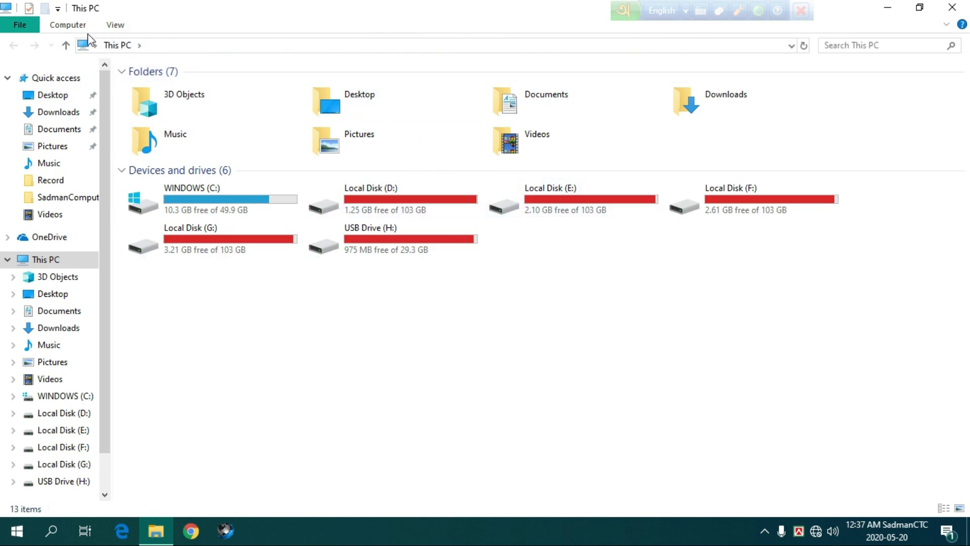
# - Sort the drives in This PC by Total Size
pyautogui.click(115, 24)
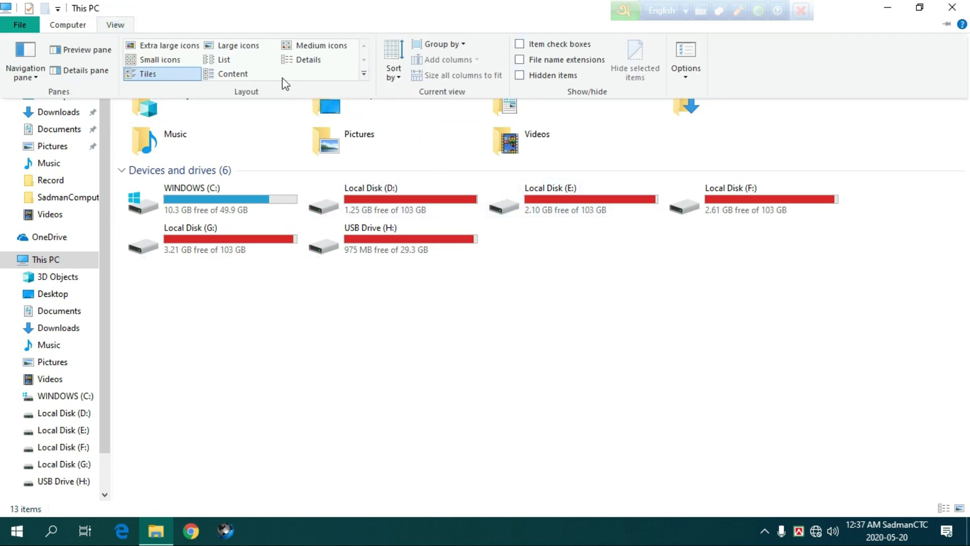
pyautogui.click(400, 74)
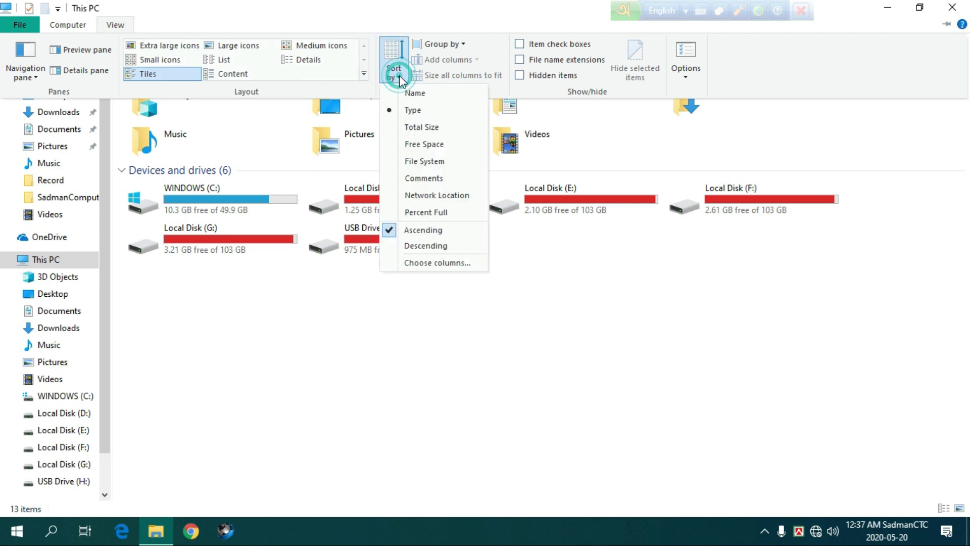
pyautogui.click(440, 130)
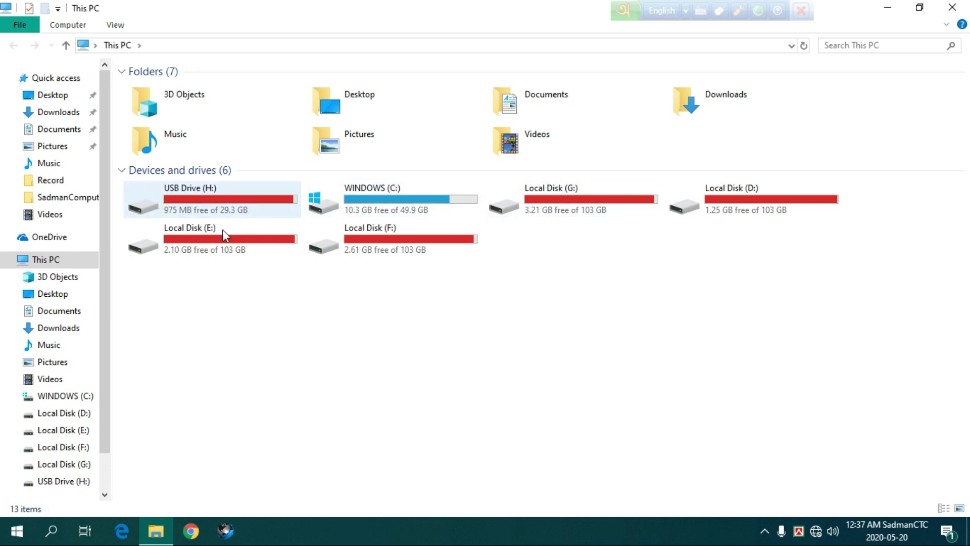
# - Return the sorting of This PC to Type
pyautogui.click(119, 25)
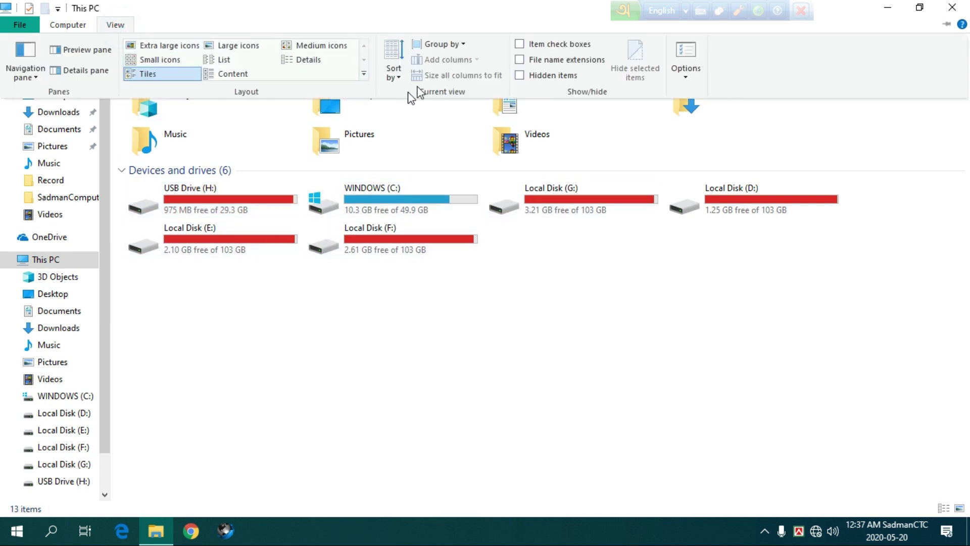
pyautogui.click(397, 76)
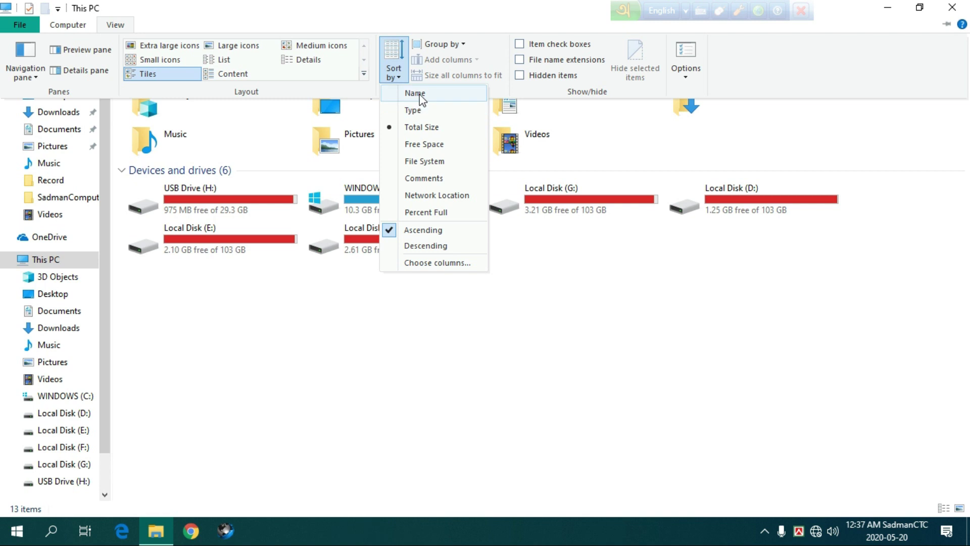
pyautogui.click(418, 110)
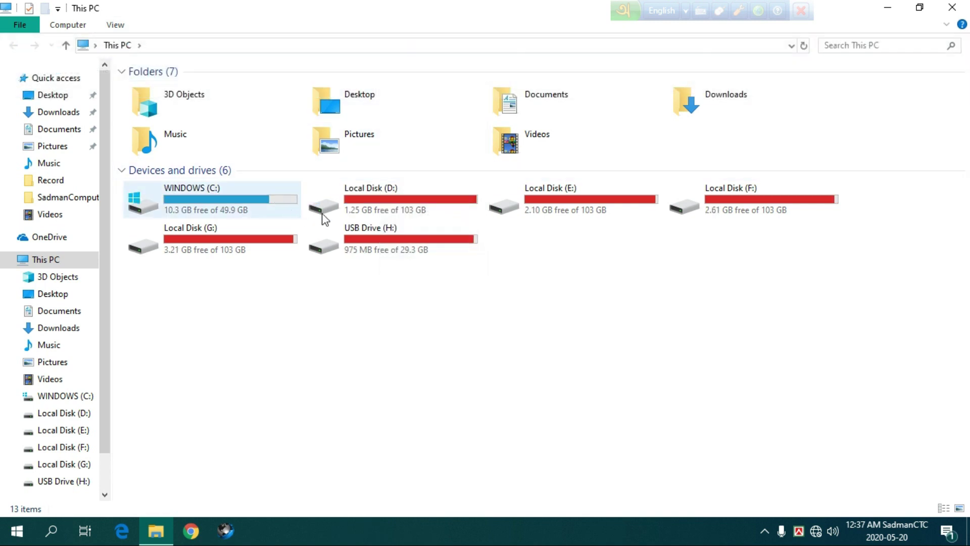
# - Turn on the preview pane and check the Saved Pictures and Camera Roll folders inside Pictures, returning to This PC
pyautogui.click(115, 26)
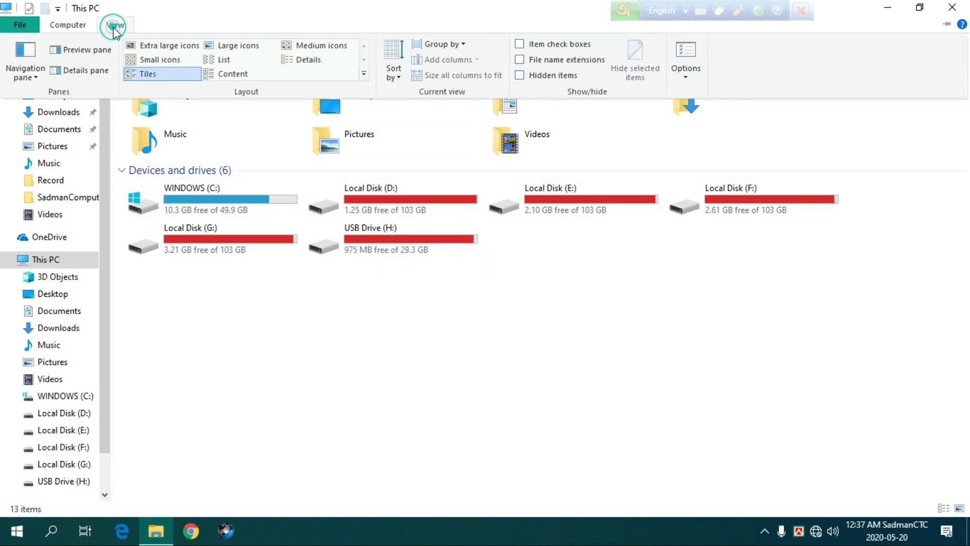
pyautogui.click(75, 49)
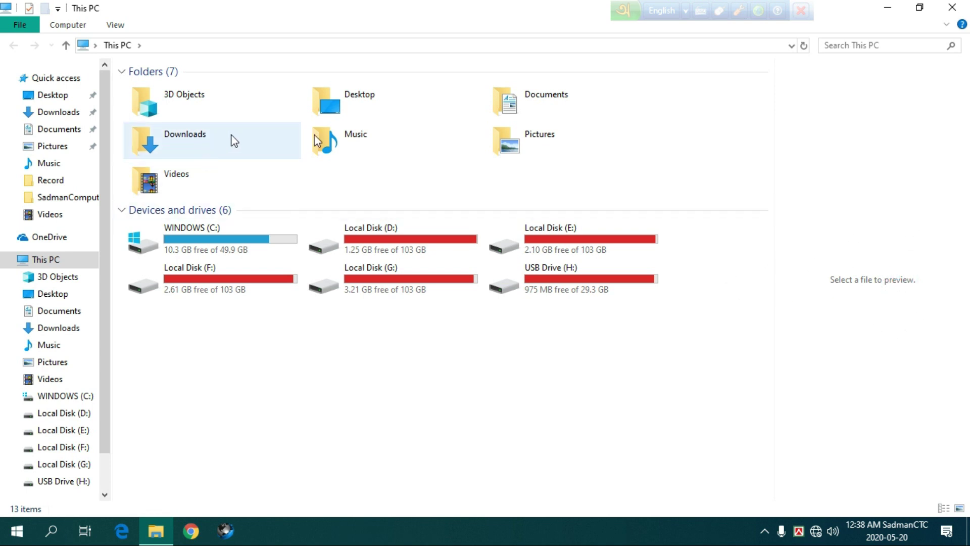
pyautogui.doubleClick(514, 135)
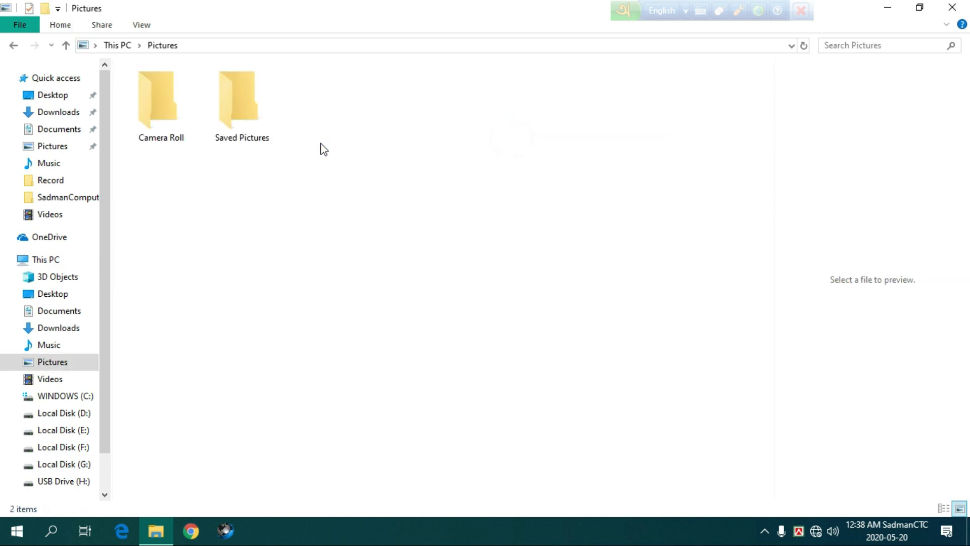
pyautogui.doubleClick(238, 122)
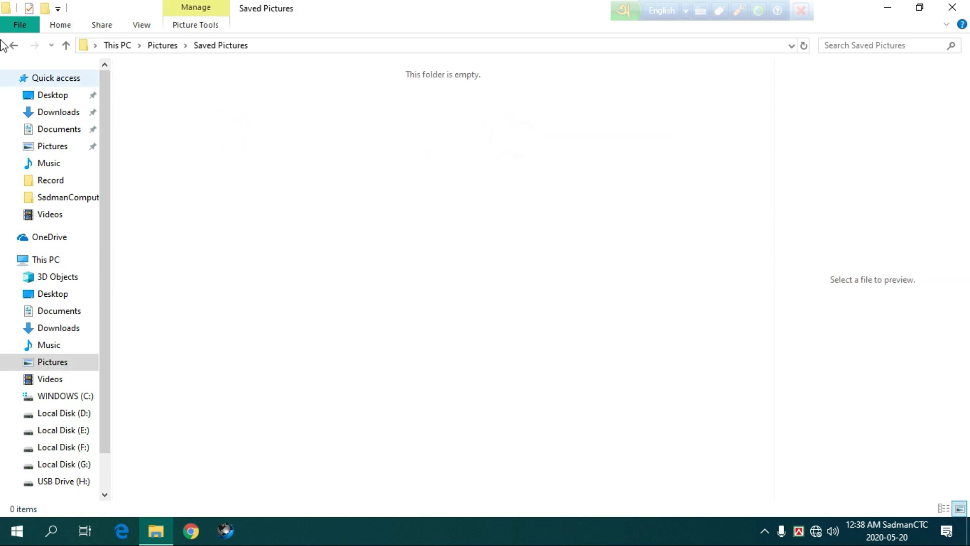
pyautogui.click(13, 45)
pyautogui.doubleClick(187, 116)
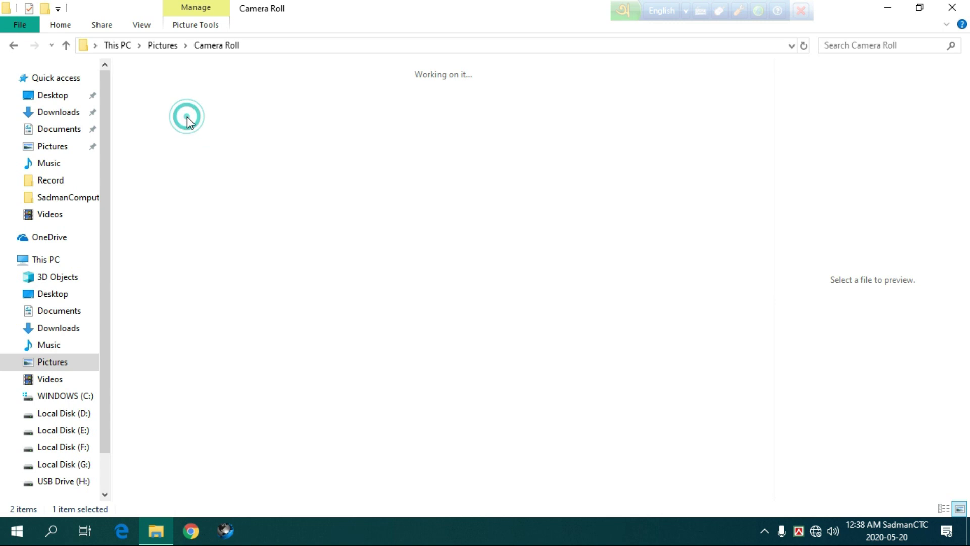
pyautogui.click(18, 46)
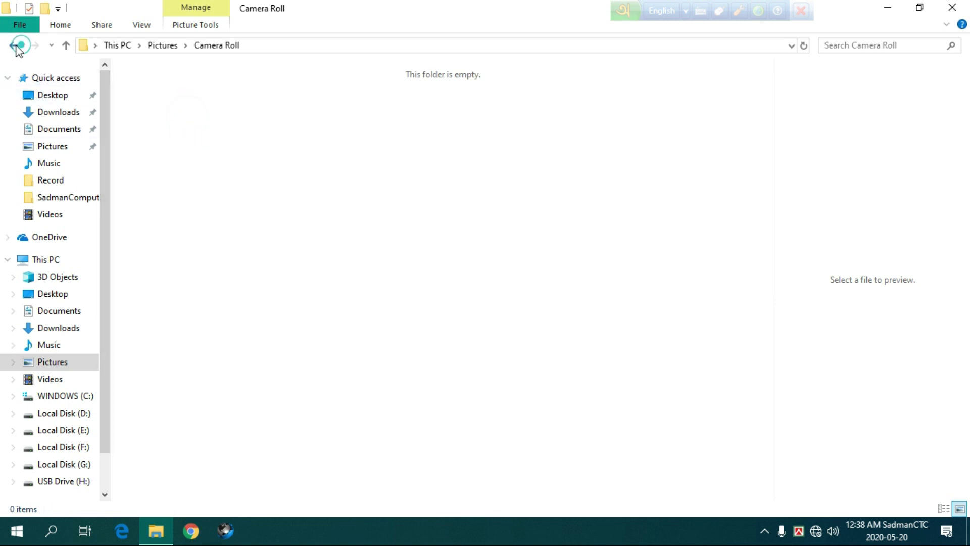
pyautogui.click(18, 45)
# - Look inside the WINDOWS (C:) drive and the Videos folder, returning to This PC after each
pyautogui.click(178, 235)
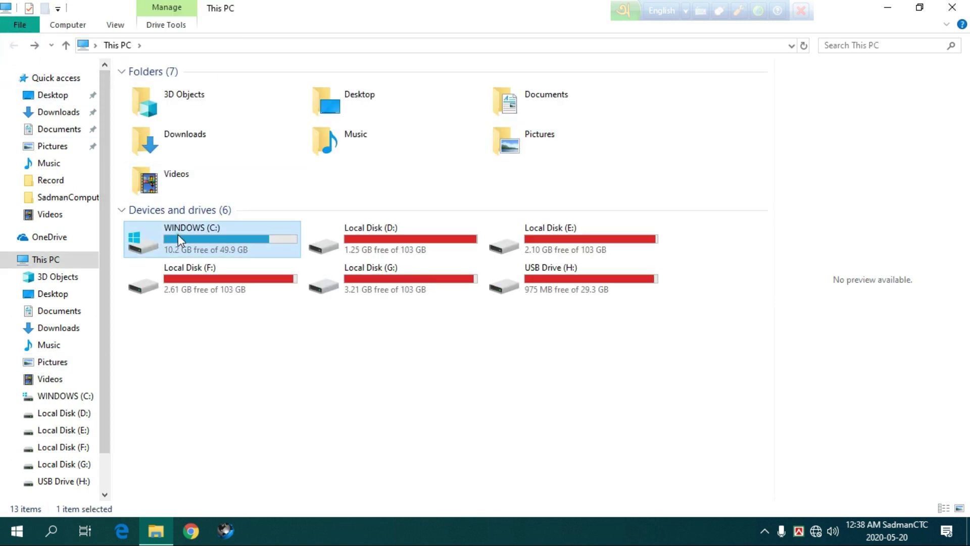
pyautogui.doubleClick(178, 234)
pyautogui.click(156, 150)
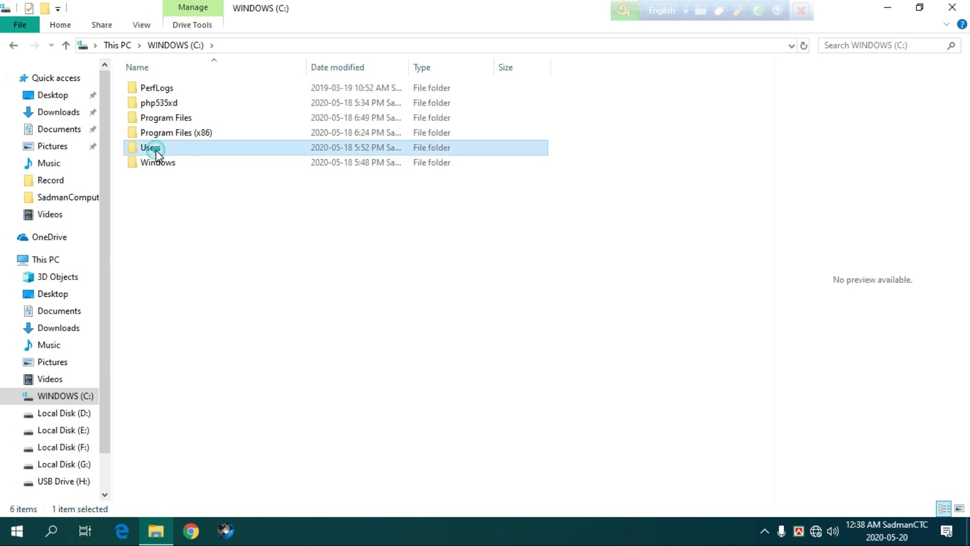
pyautogui.click(18, 45)
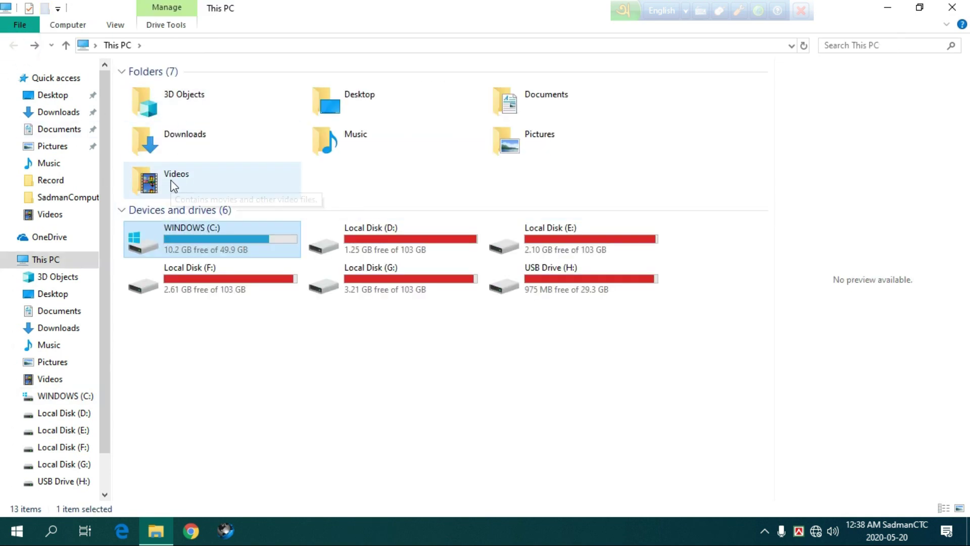
pyautogui.click(159, 194)
pyautogui.doubleClick(159, 193)
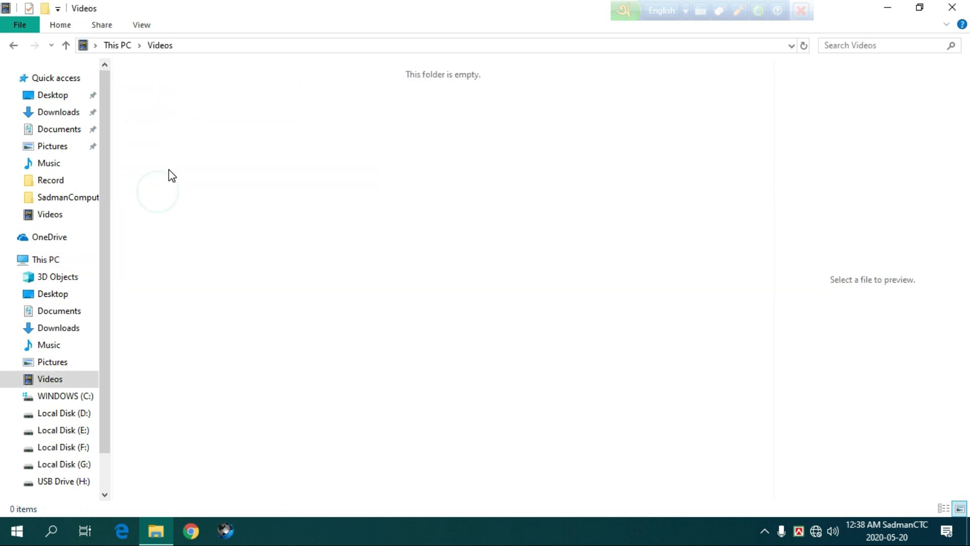
pyautogui.click(15, 45)
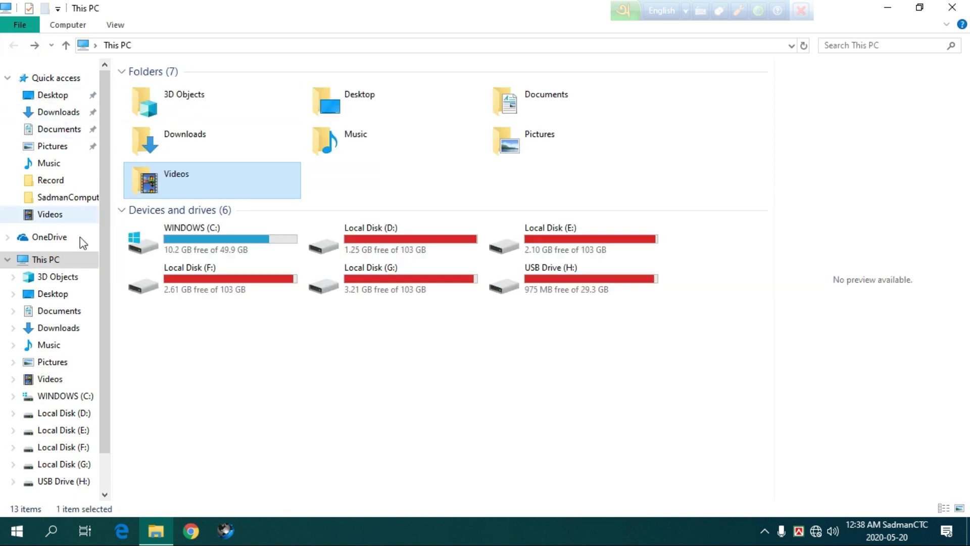
# - Open the Windows folder on the WINDOWS (C:) drive to look through its contents
pyautogui.doubleClick(190, 235)
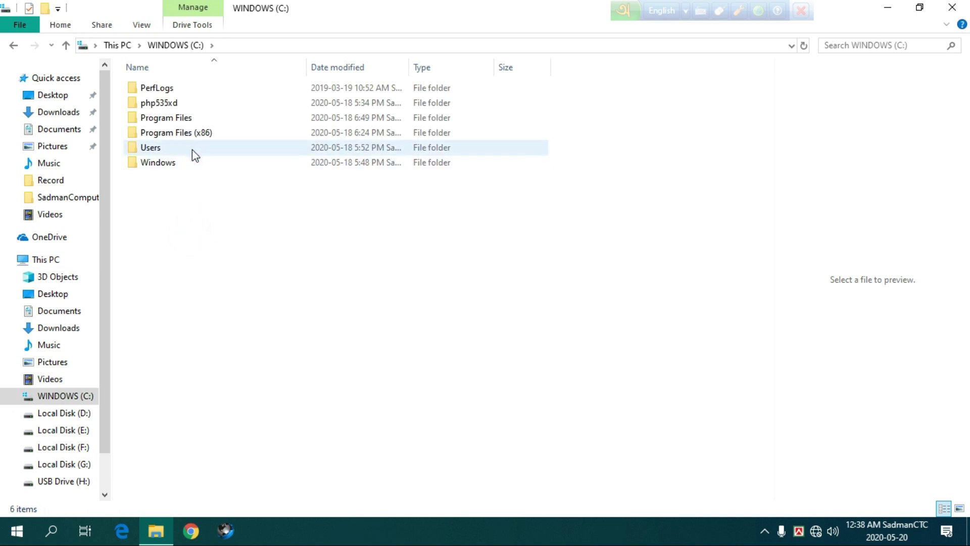
pyautogui.doubleClick(153, 163)
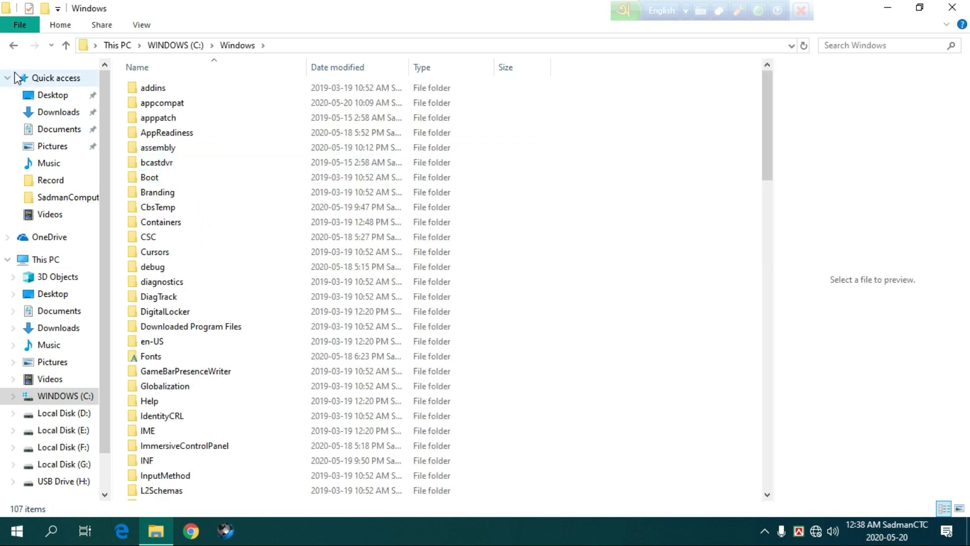
# - Open the Windows 10 wallpaper folder located under Web and Wallpaper in the Windows folder
pyautogui.scroll(-5, 161, 341)
pyautogui.scroll(-5, 323, 333)
pyautogui.scroll(-8, 656, 288)
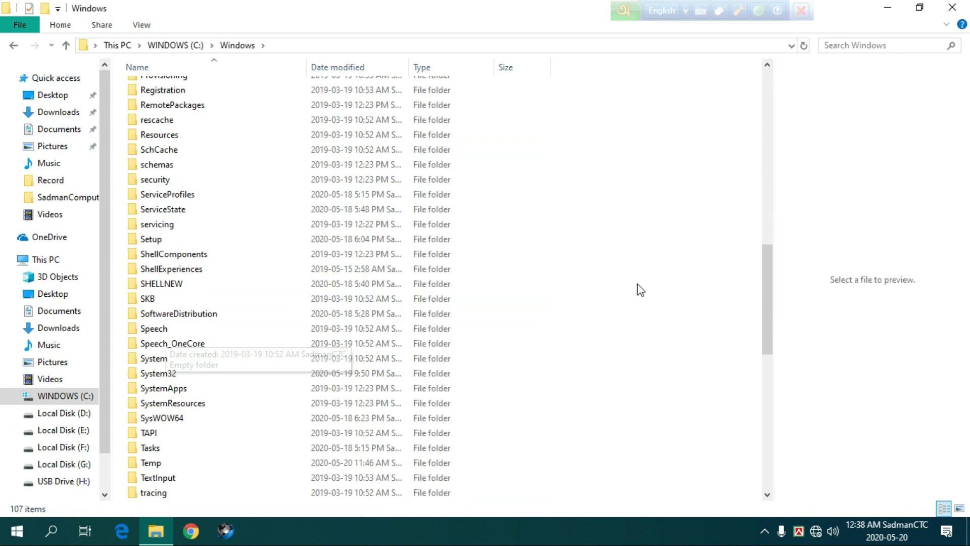
pyautogui.doubleClick(152, 419)
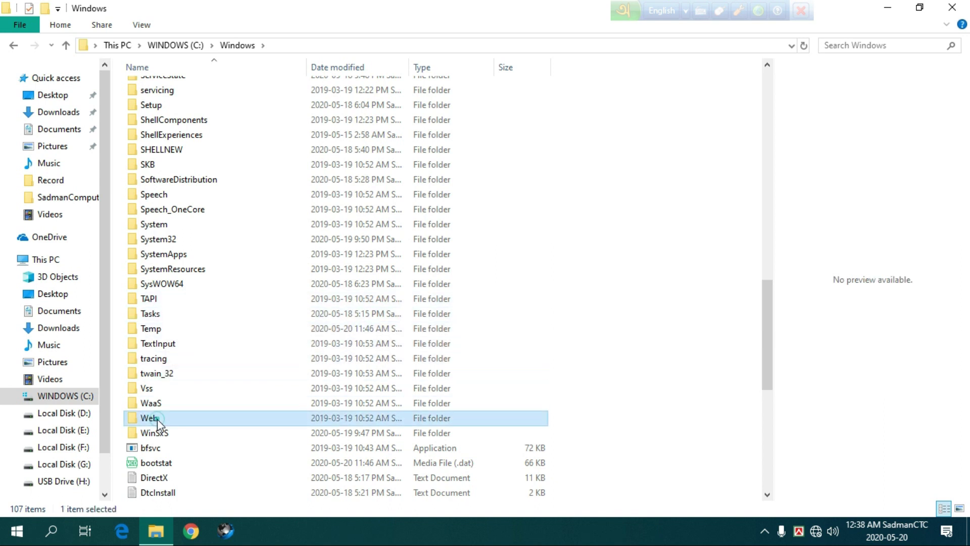
pyautogui.doubleClick(158, 117)
pyautogui.click(180, 120)
pyautogui.doubleClick(181, 121)
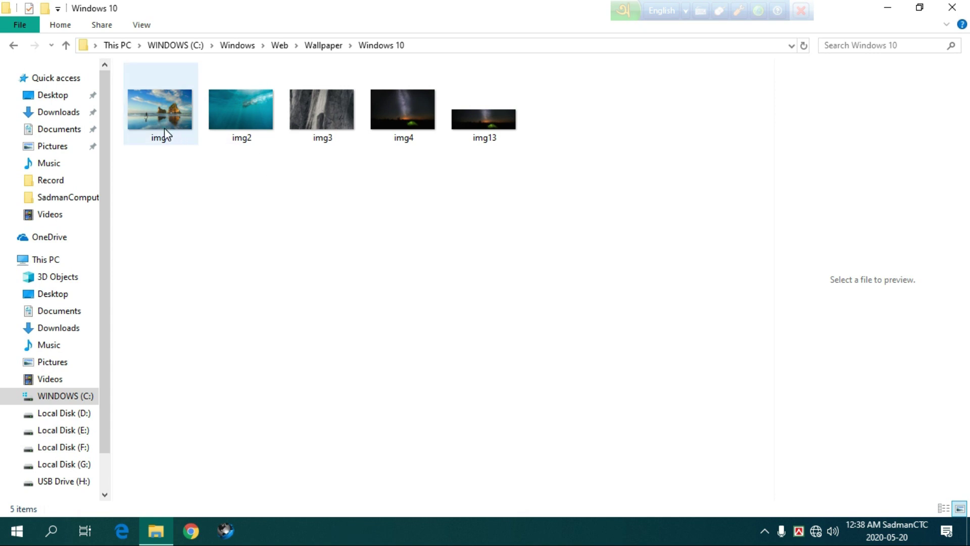
# - Preview the wallpaper images img1, img2, img3, img4 and img13 one after another, ending with none selected
pyautogui.click(165, 129)
pyautogui.click(267, 141)
pyautogui.click(333, 137)
pyautogui.click(389, 123)
pyautogui.click(483, 119)
pyautogui.click(396, 208)
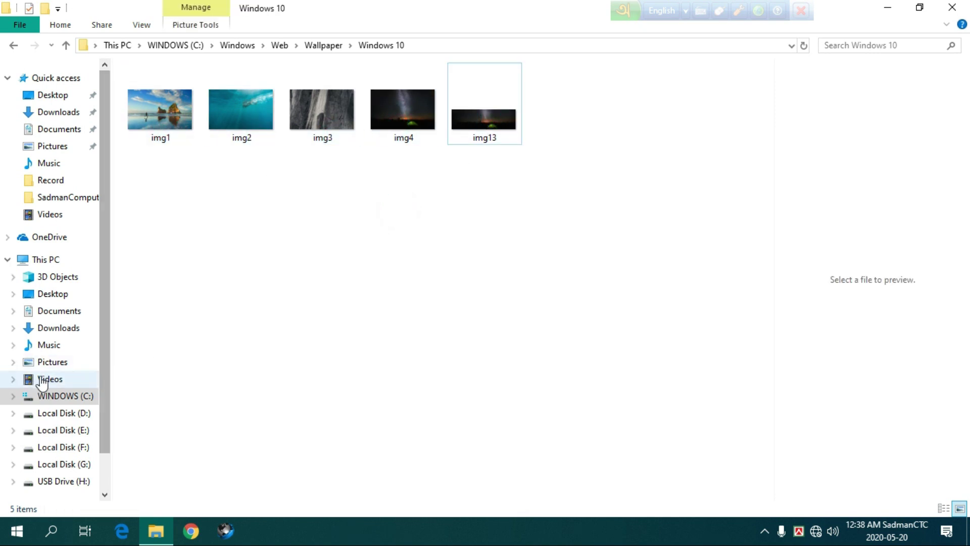
# - Visit This PC, return to the Windows 10 wallpaper folder and check the actions available for img2 and img1
pyautogui.click(50, 260)
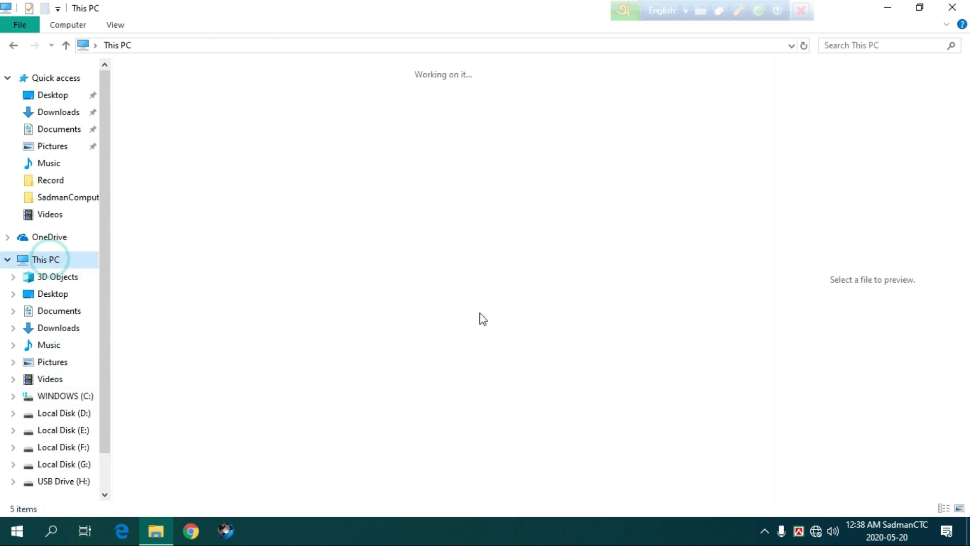
pyautogui.click(13, 45)
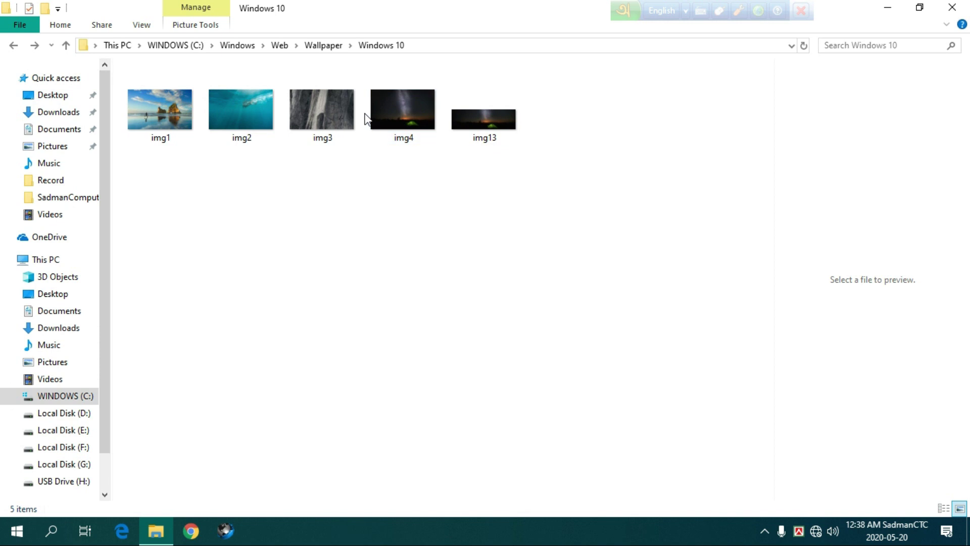
pyautogui.rightClick(231, 108)
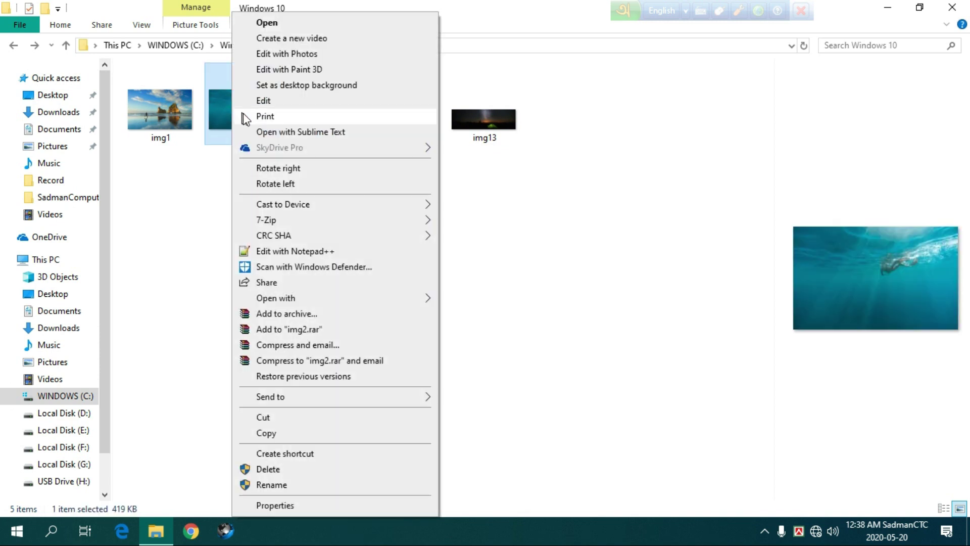
pyautogui.click(902, 253)
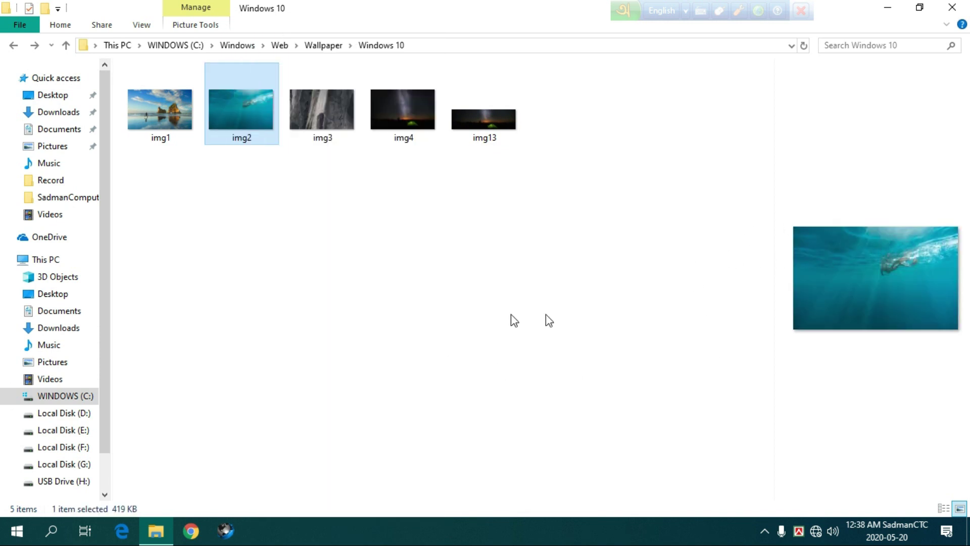
pyautogui.click(360, 276)
pyautogui.rightClick(166, 110)
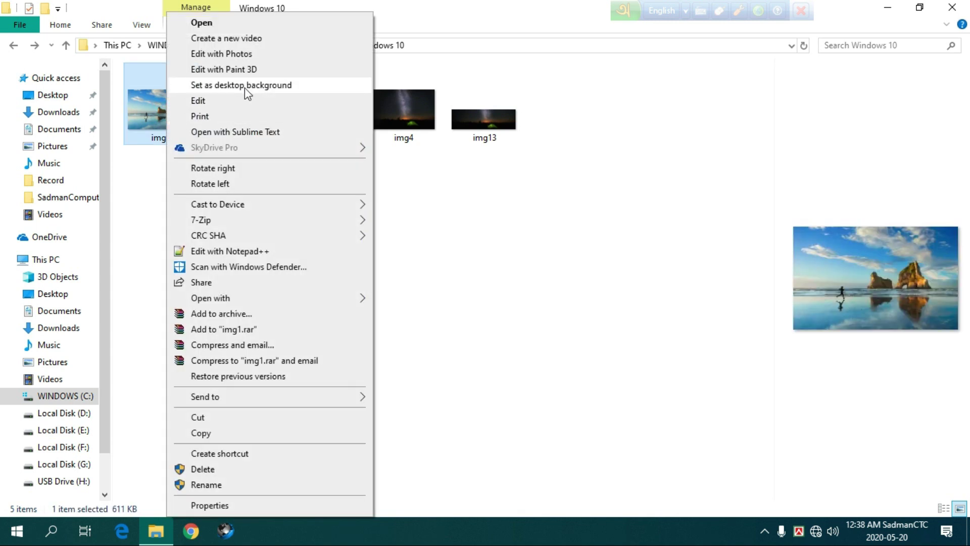
pyautogui.click(513, 302)
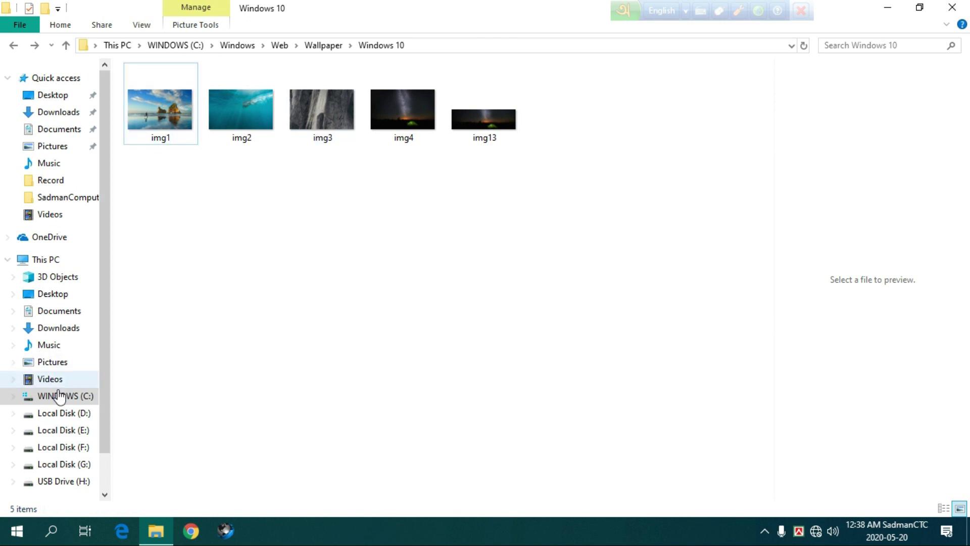
# - Return to This PC and switch its layout between Details and Large icons, ending with Details
pyautogui.click(43, 260)
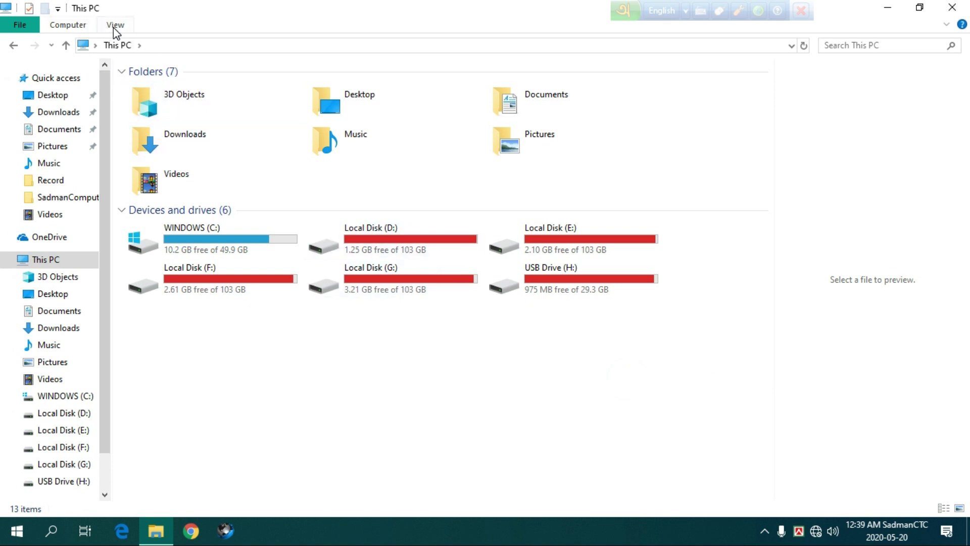
pyautogui.click(672, 437)
pyautogui.click(943, 507)
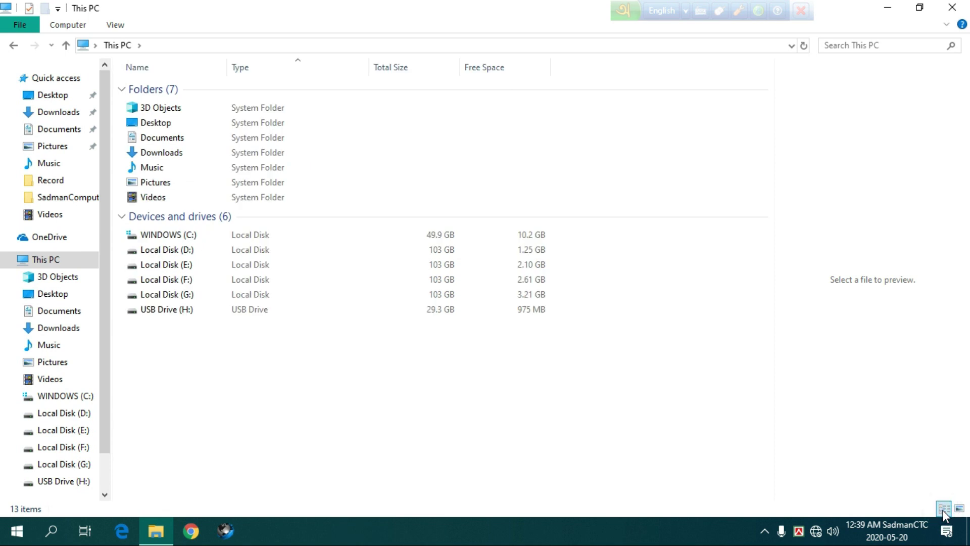
pyautogui.click(943, 508)
pyautogui.click(946, 509)
pyautogui.click(959, 508)
pyautogui.click(107, 25)
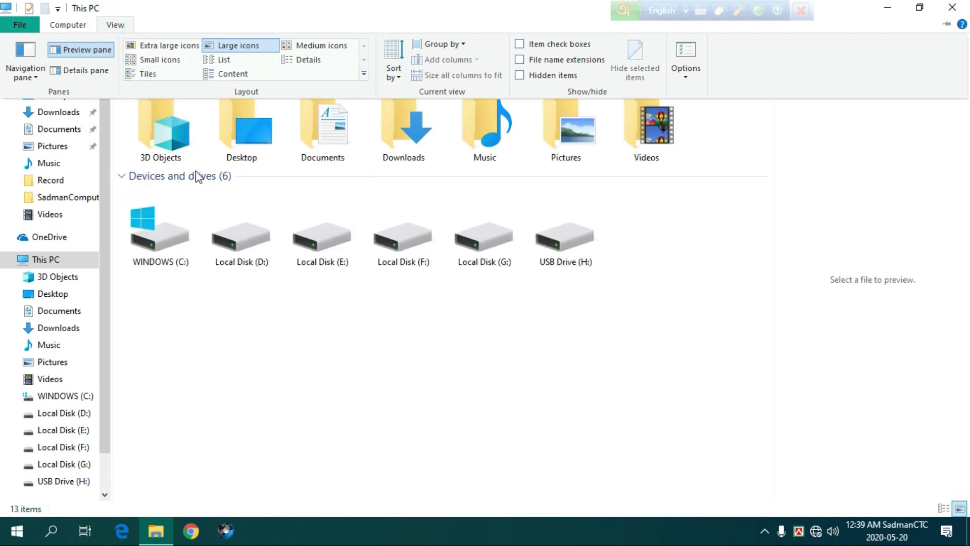
pyautogui.click(943, 508)
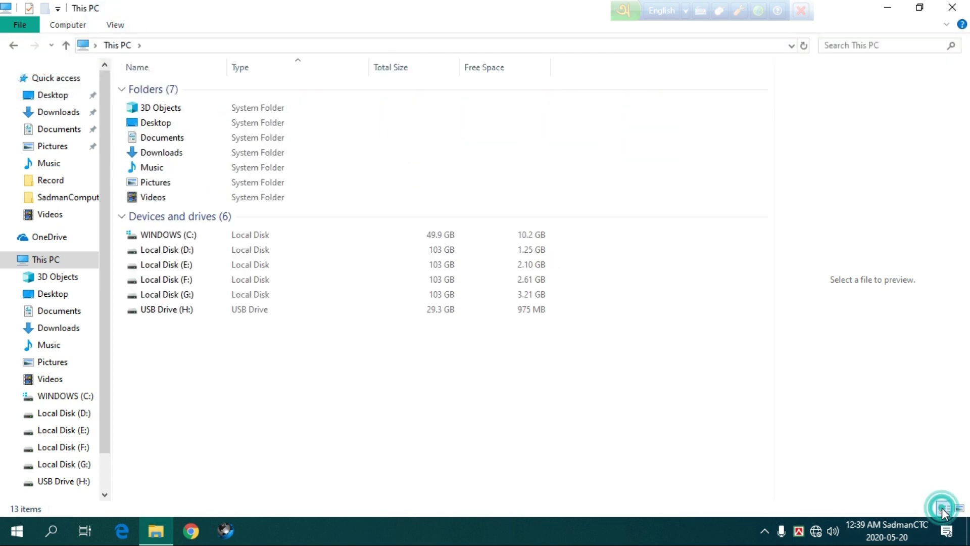
# - Replace the preview pane with the details pane to show the computer's information in This PC
pyautogui.click(115, 25)
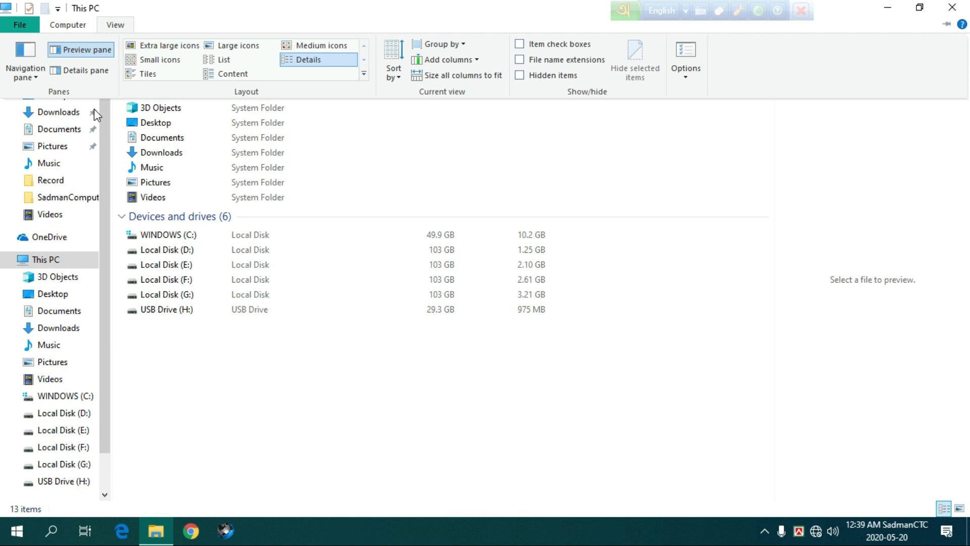
pyautogui.click(87, 71)
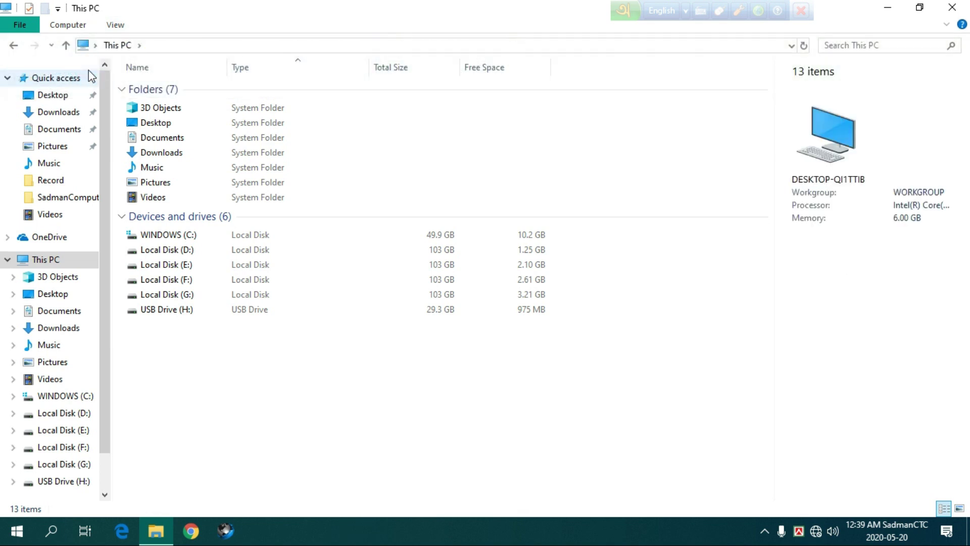
pyautogui.click(700, 377)
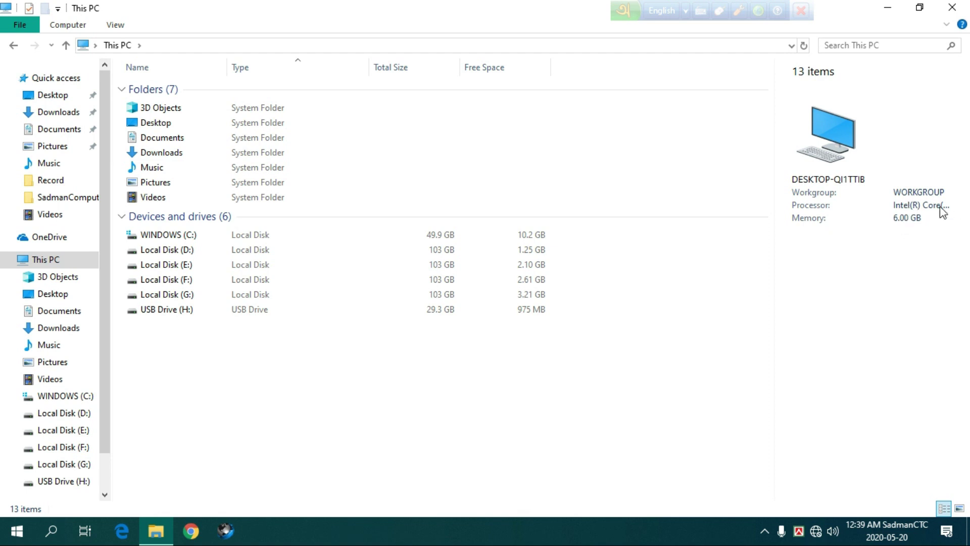
pyautogui.click(897, 255)
pyautogui.click(792, 350)
# - Set the navigation pane to show all folders
pyautogui.click(116, 25)
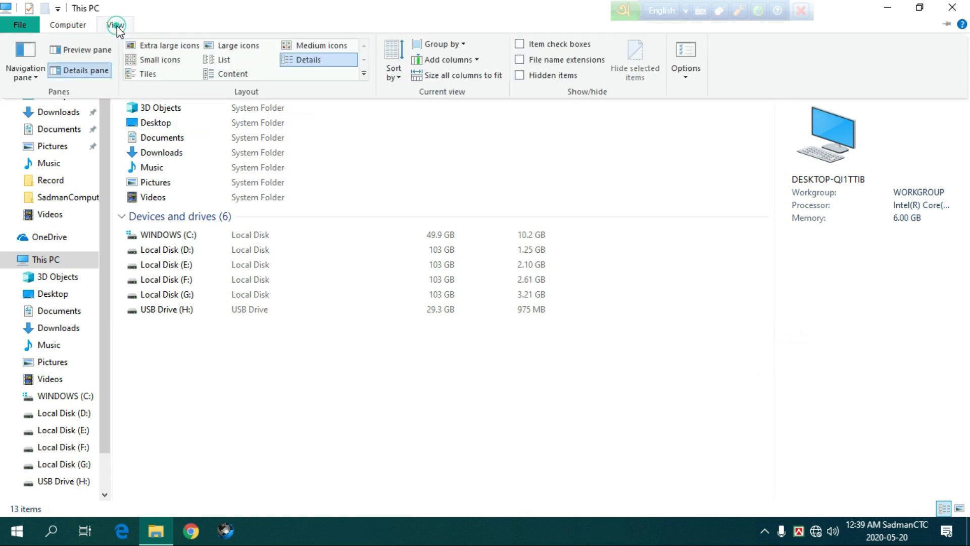
pyautogui.click(38, 76)
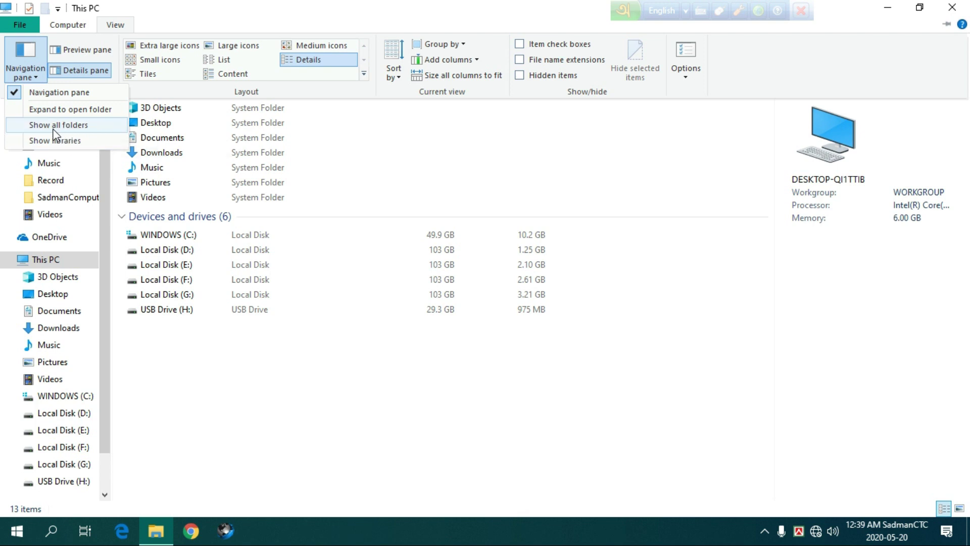
pyautogui.click(81, 126)
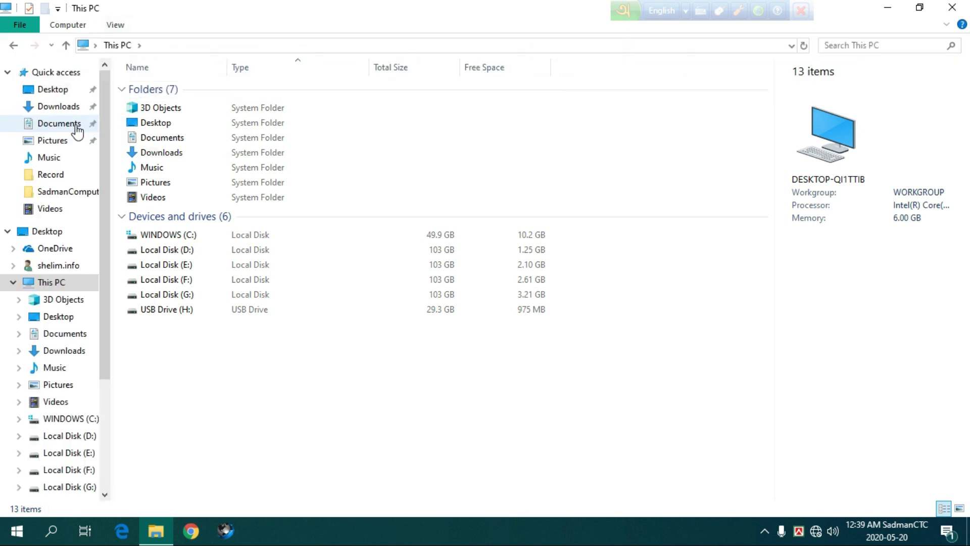
pyautogui.click(245, 384)
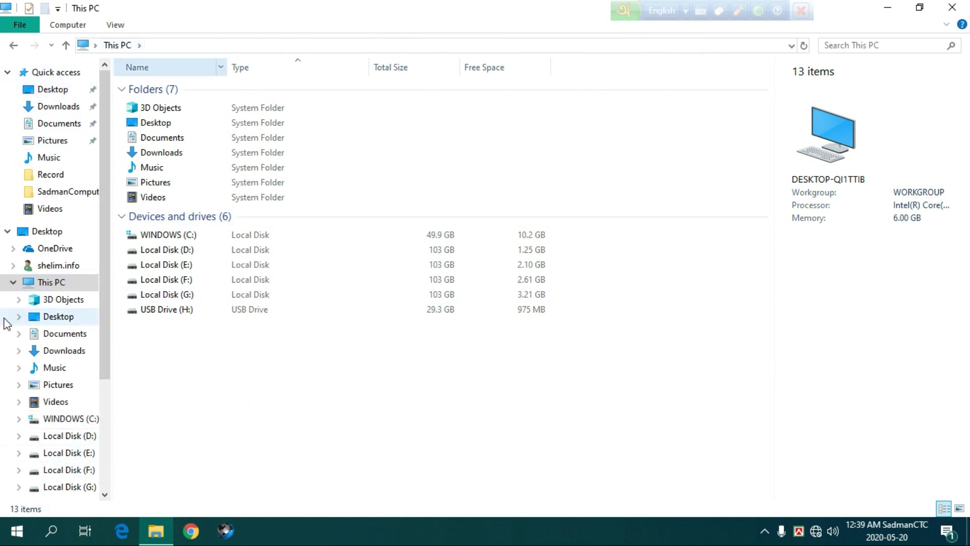
# - Turn on the display of hidden items in This PC and turn it off again
pyautogui.click(116, 25)
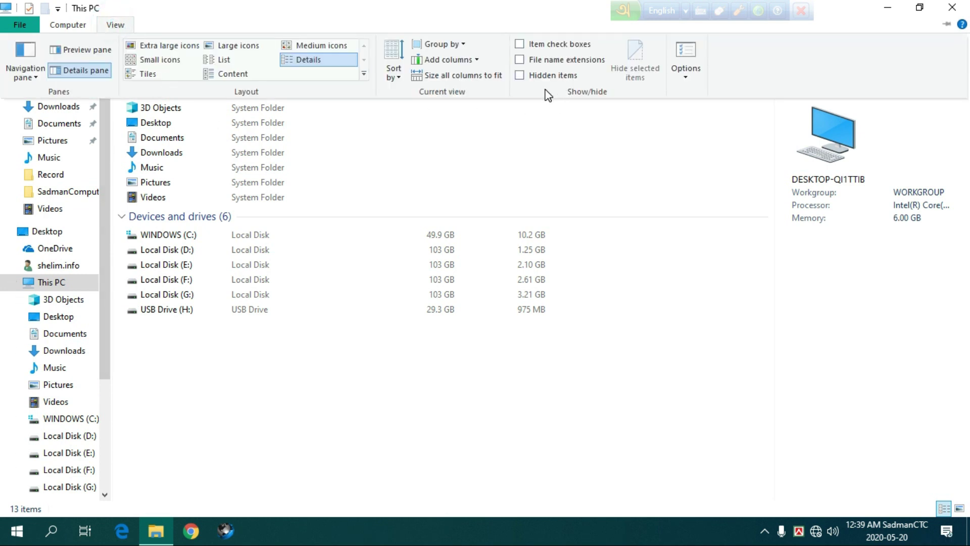
pyautogui.click(519, 75)
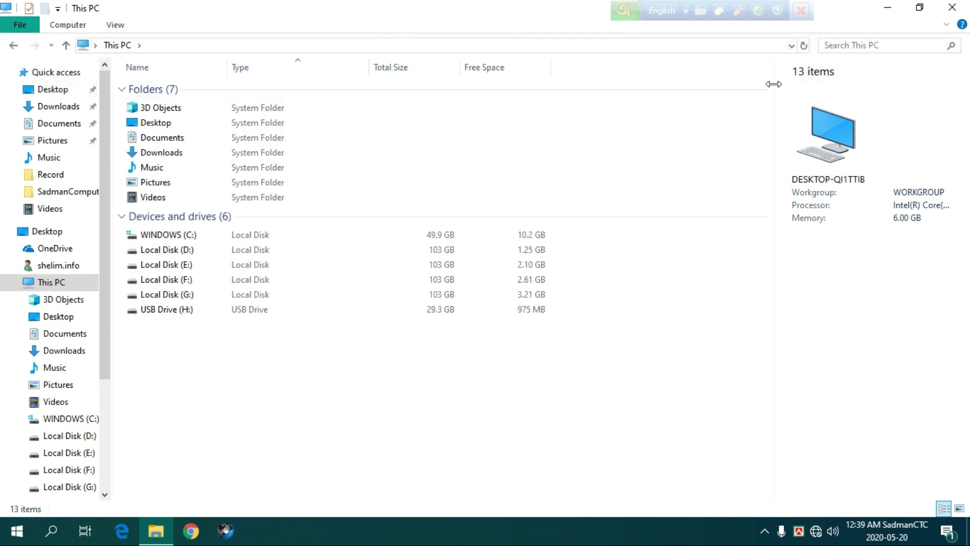
pyautogui.click(803, 77)
pyautogui.click(793, 73)
pyautogui.click(640, 358)
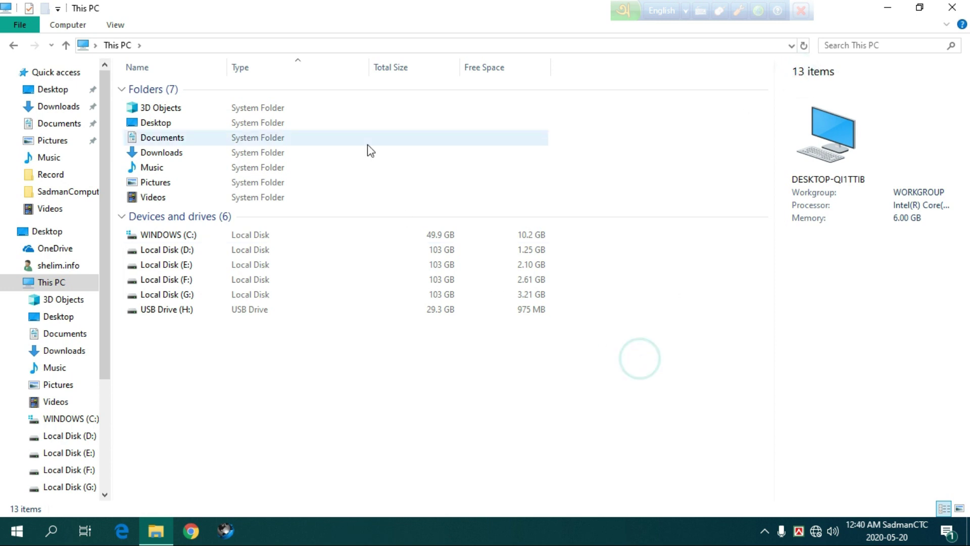
pyautogui.click(115, 25)
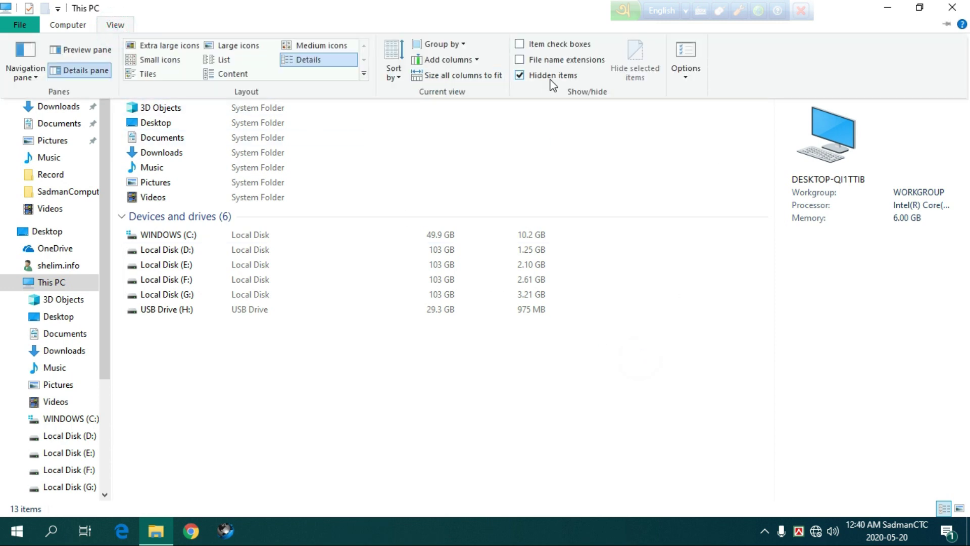
pyautogui.click(519, 75)
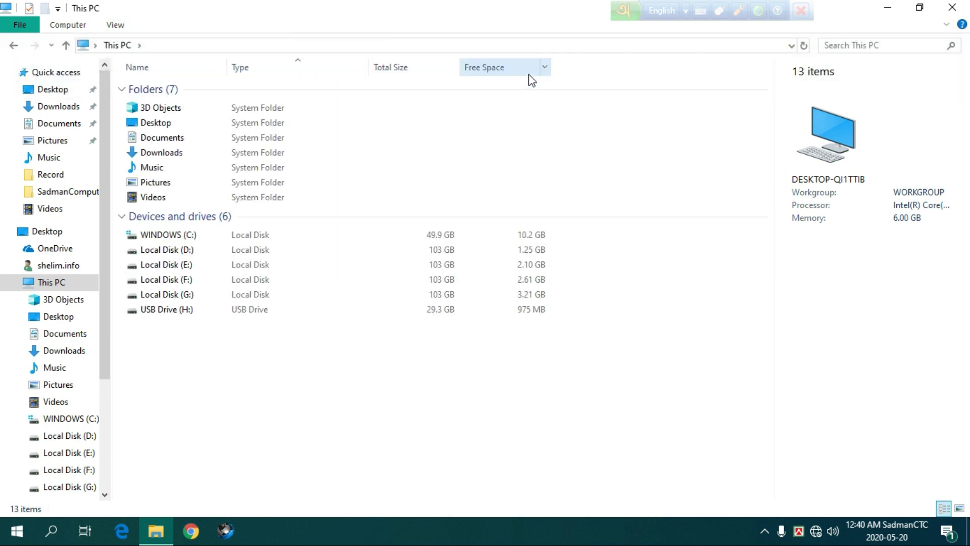
# - Check the two places that offer the Change folder and search options command, without opening it
pyautogui.click(121, 26)
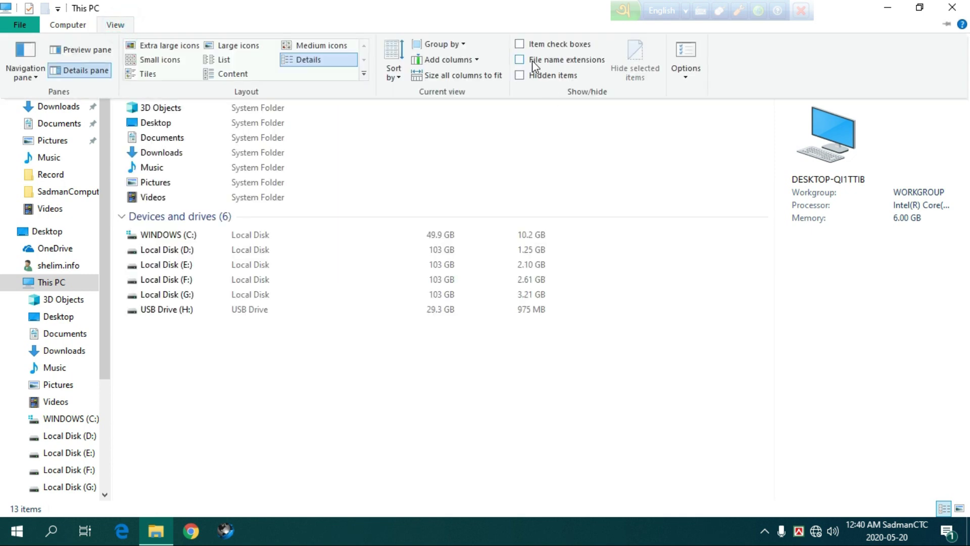
pyautogui.click(682, 75)
pyautogui.click(686, 78)
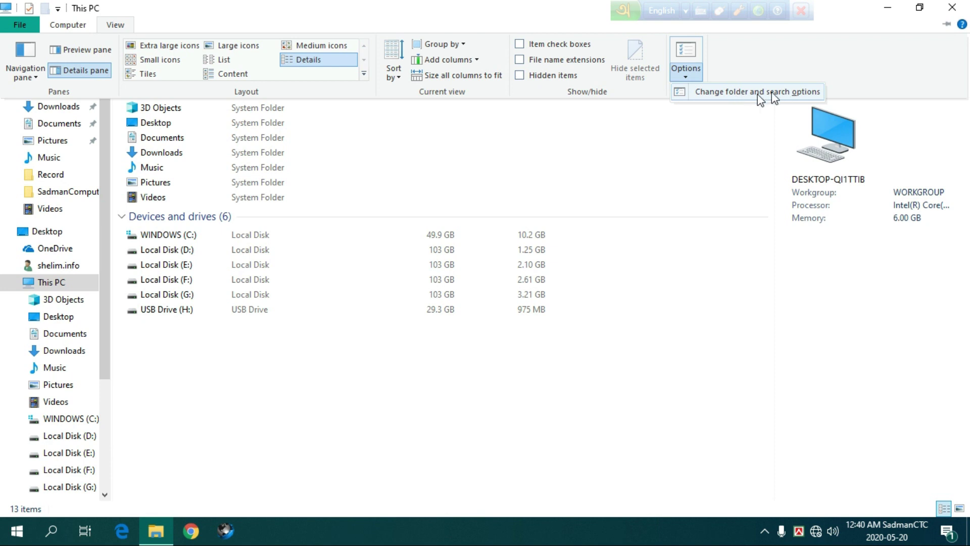
pyautogui.click(424, 422)
pyautogui.click(26, 25)
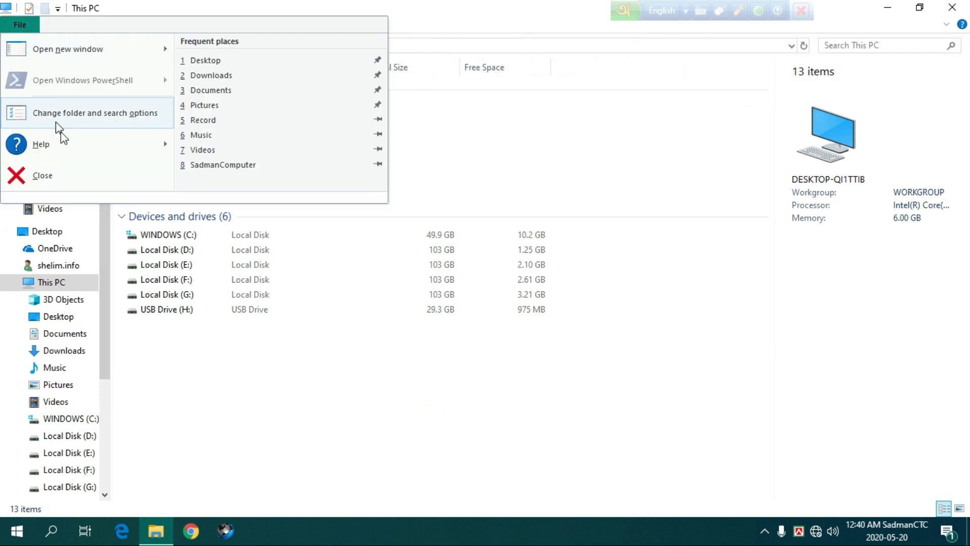
pyautogui.click(340, 375)
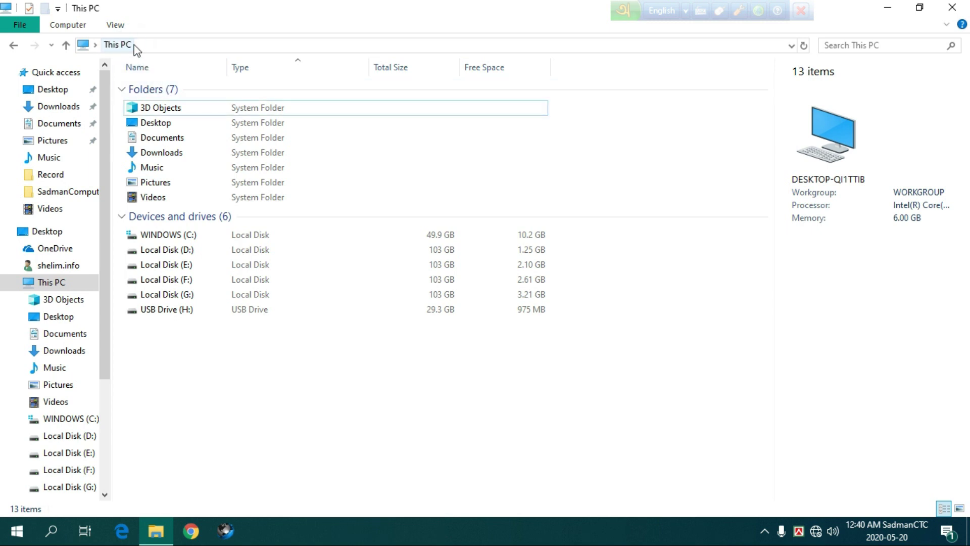
pyautogui.click(136, 44)
pyautogui.click(200, 365)
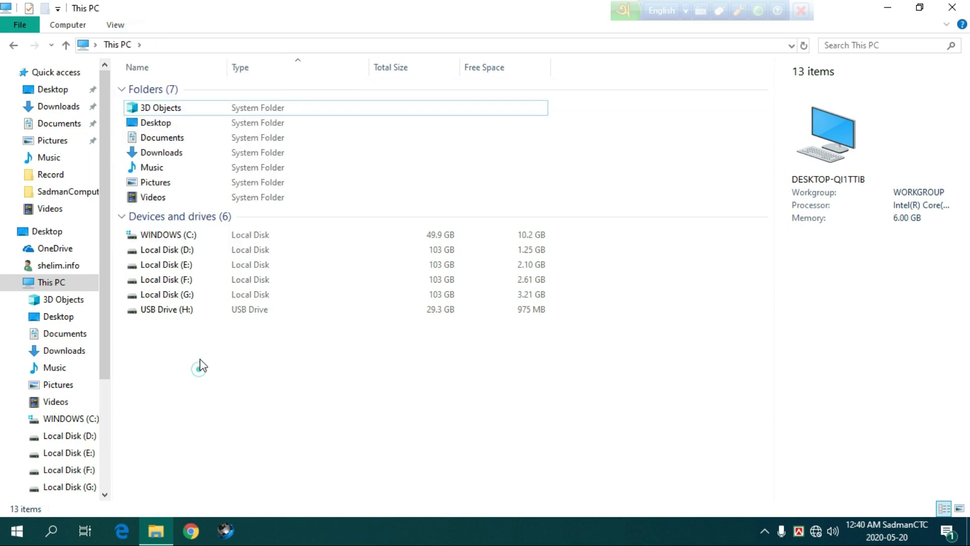
# - Add the Comments column to the Details layout of This PC
pyautogui.click(117, 25)
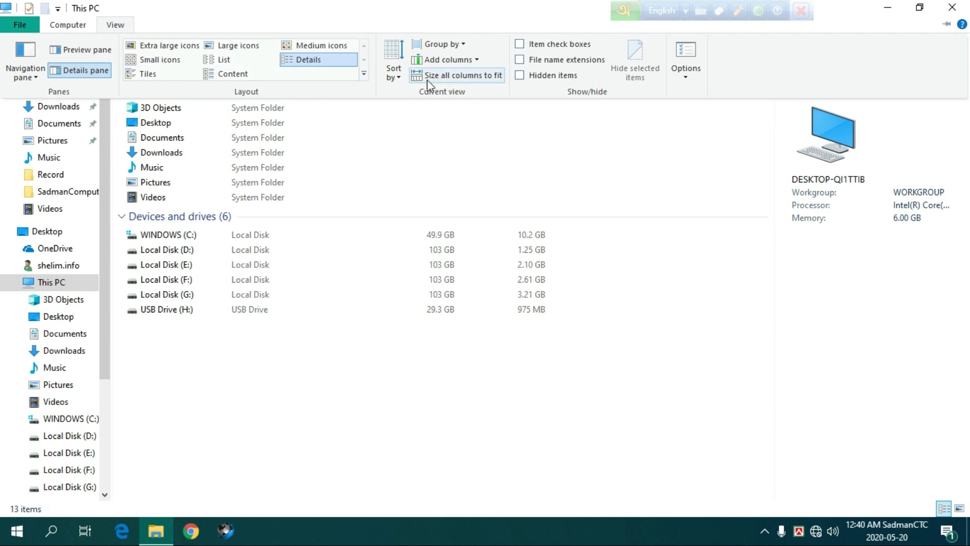
pyautogui.click(476, 60)
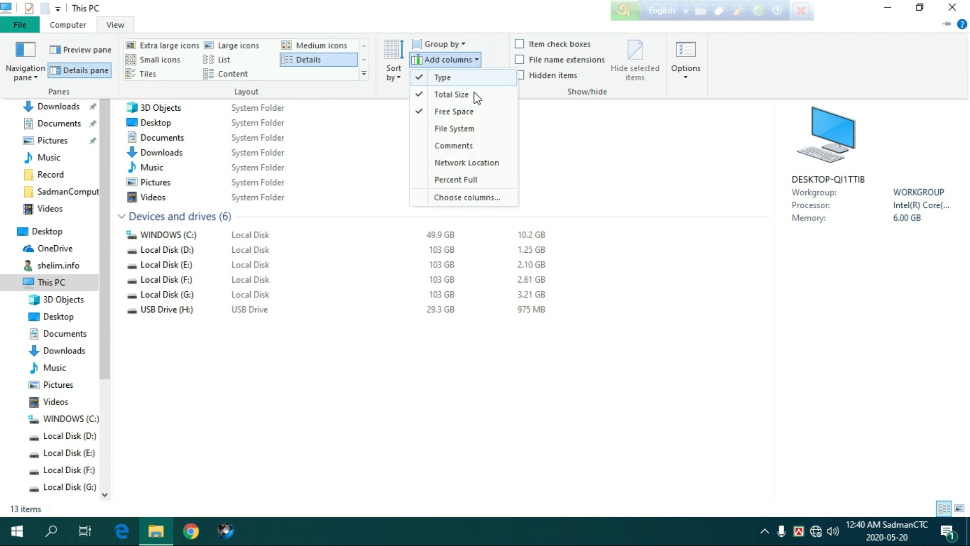
pyautogui.click(456, 146)
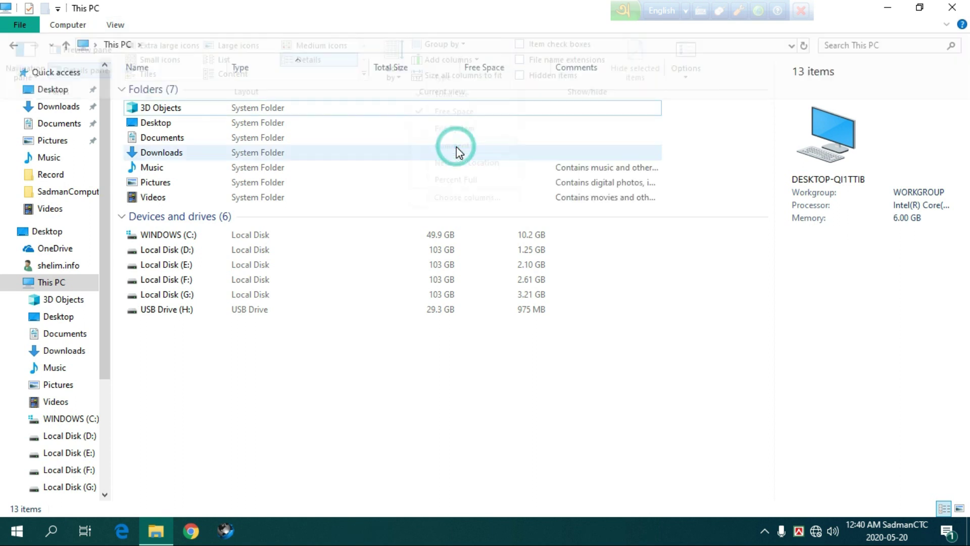
# - Examine the comments of the Music, Pictures and Videos folders in This PC, ending with nothing selected
pyautogui.click(575, 167)
pyautogui.click(585, 197)
pyautogui.click(588, 180)
pyautogui.click(589, 169)
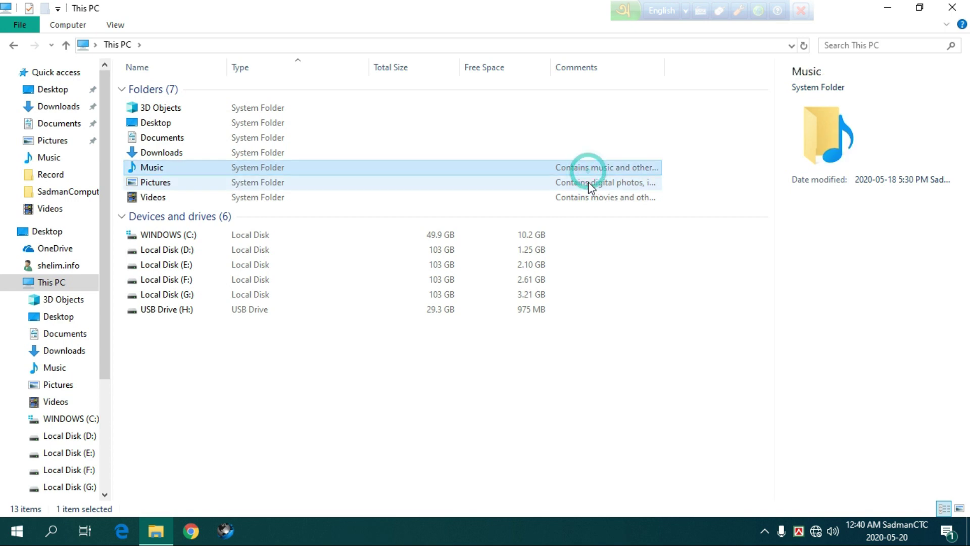
pyautogui.click(592, 183)
pyautogui.click(600, 199)
pyautogui.click(600, 168)
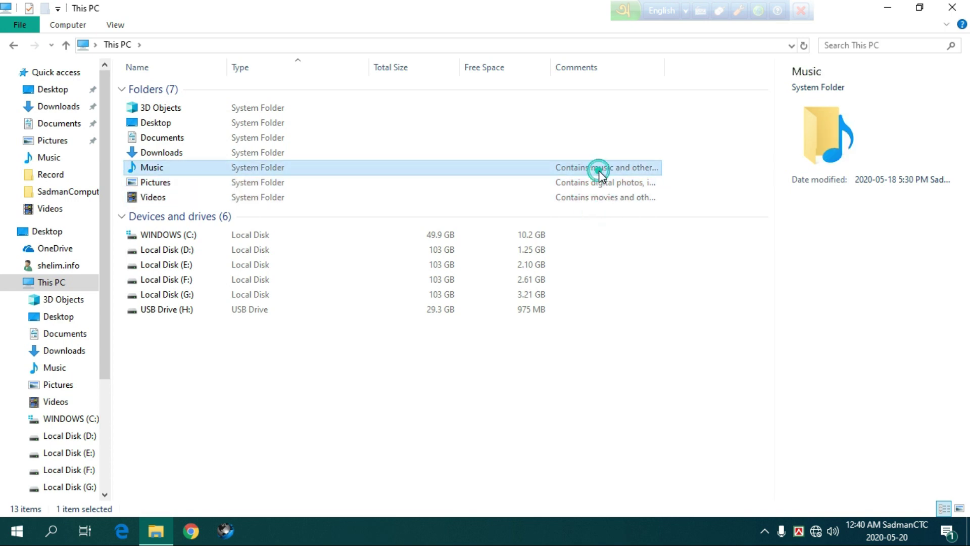
pyautogui.click(675, 414)
pyautogui.scroll(-3, 102, 174)
pyautogui.scroll(3, 101, 151)
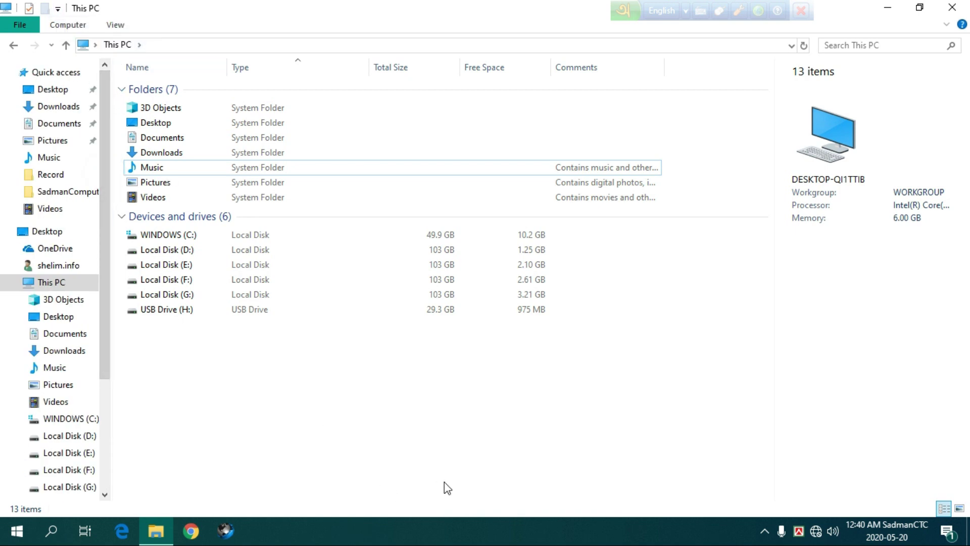
pyautogui.click(693, 387)
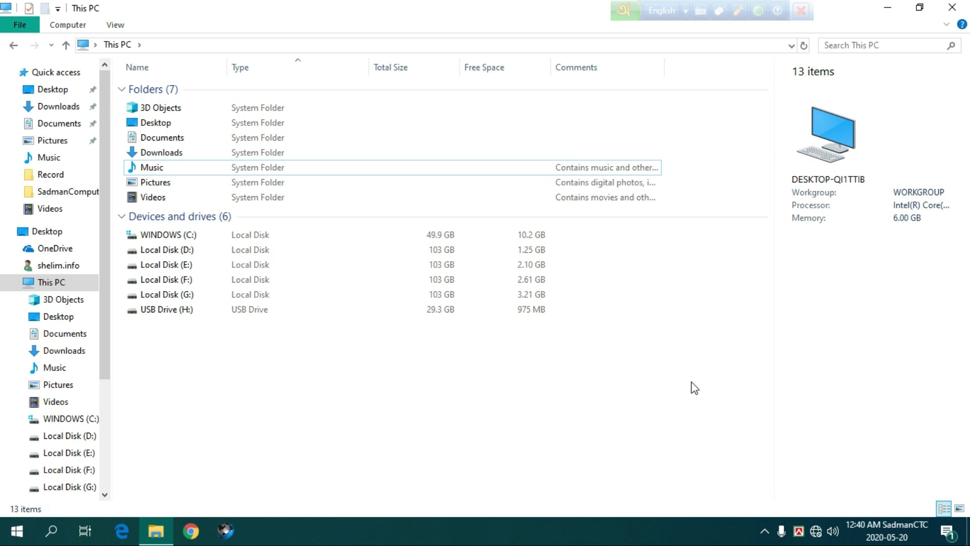